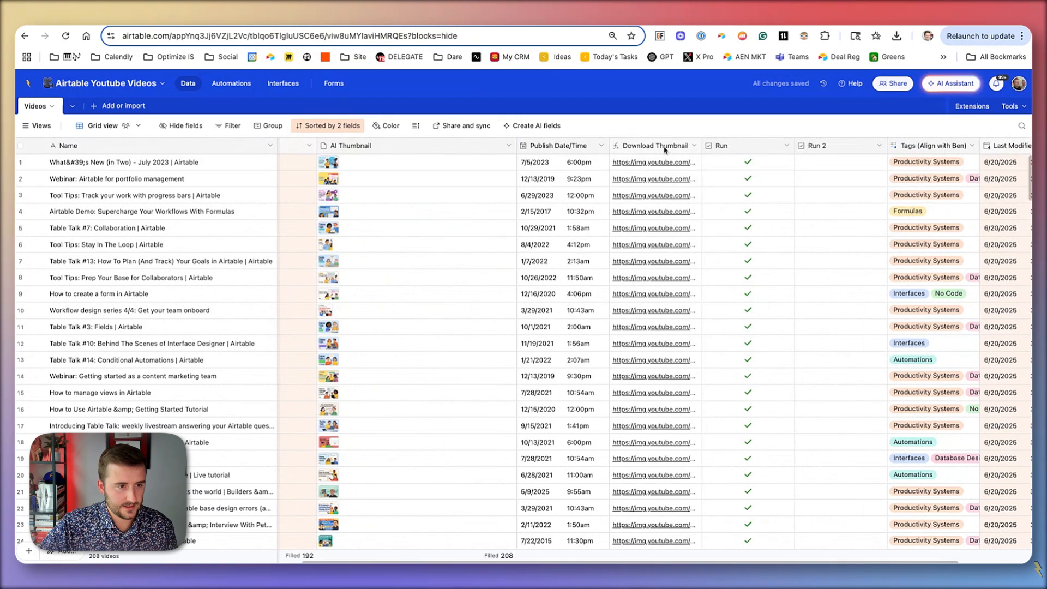
# Set the grid's row height to Extra Tall so the Thumbnail and AI Thumbnail images can be compared.
pyautogui.click(642, 147)
pyautogui.moveTo(702, 147)
pyautogui.mouseDown()
pyautogui.moveTo(801, 147)
pyautogui.moveTo(701, 148)
pyautogui.mouseUp()
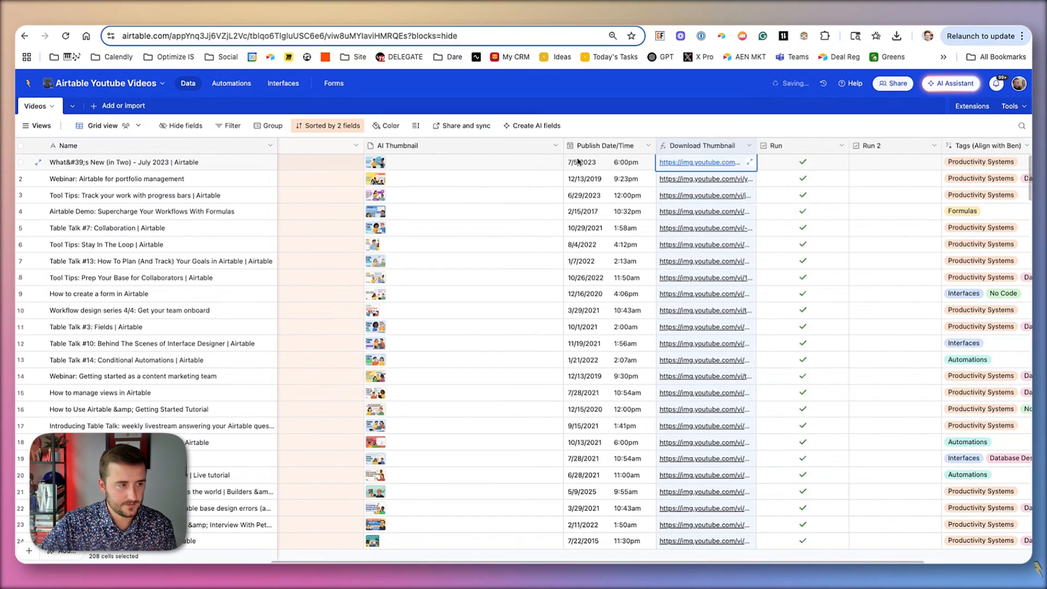
pyautogui.hscroll(-6, 567, 163)
pyautogui.click(571, 165)
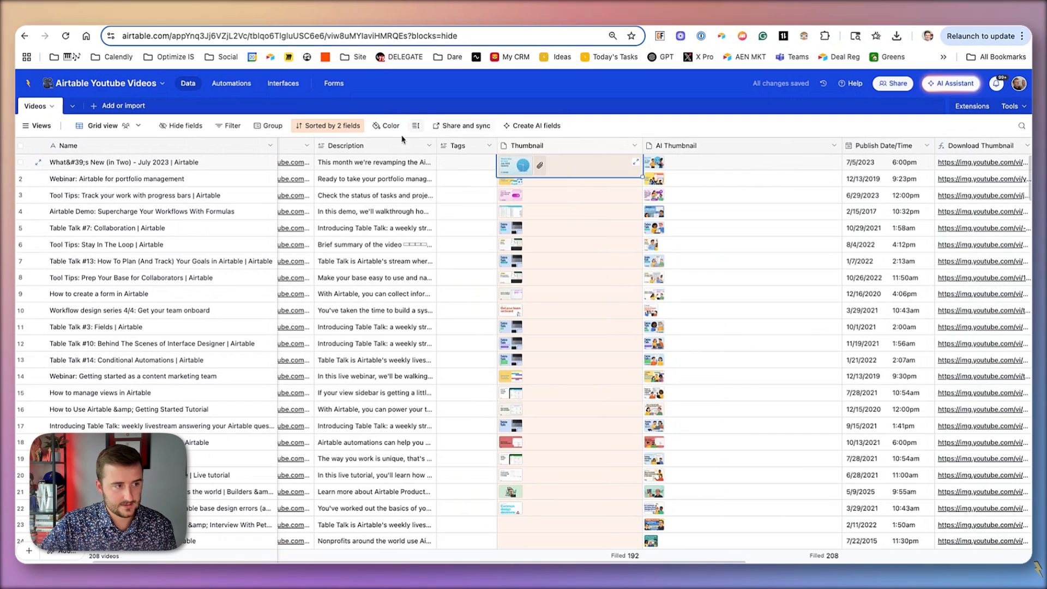
pyautogui.click(417, 127)
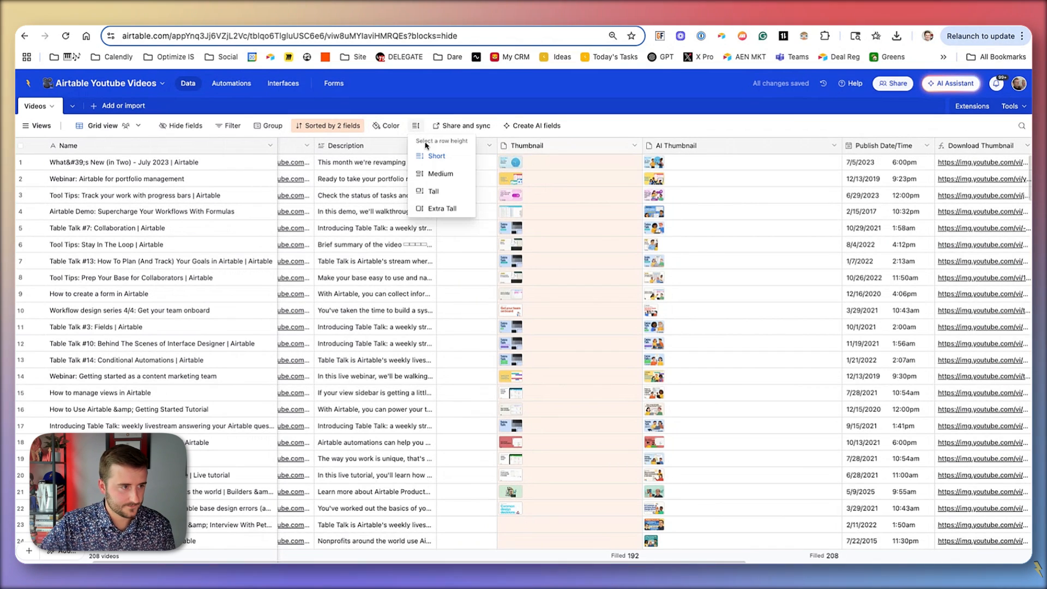
pyautogui.click(454, 207)
pyautogui.hscroll(4, 848, 196)
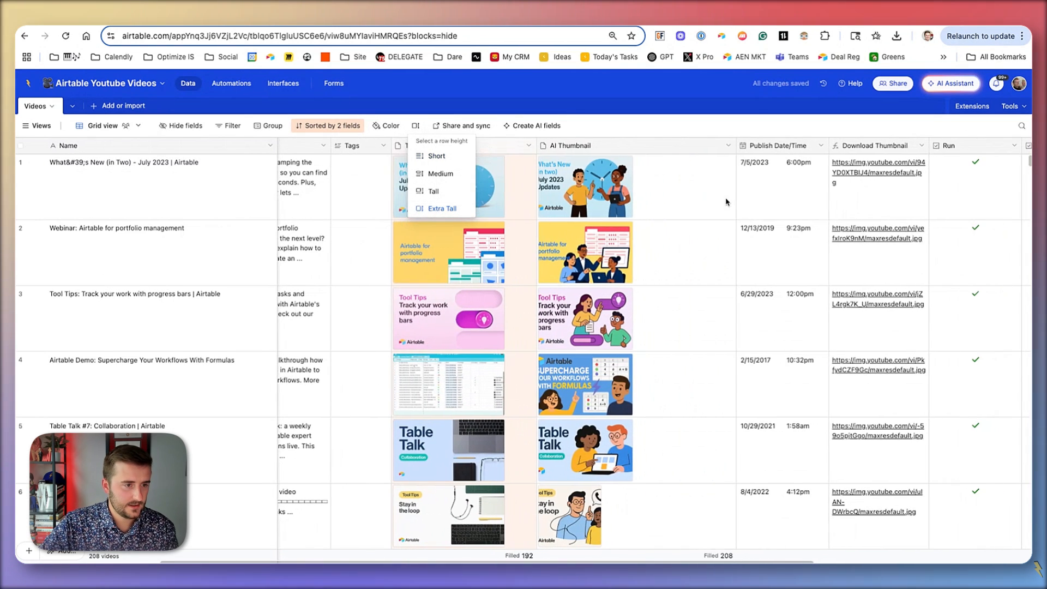
pyautogui.click(707, 203)
pyautogui.click(694, 271)
pyautogui.click(697, 325)
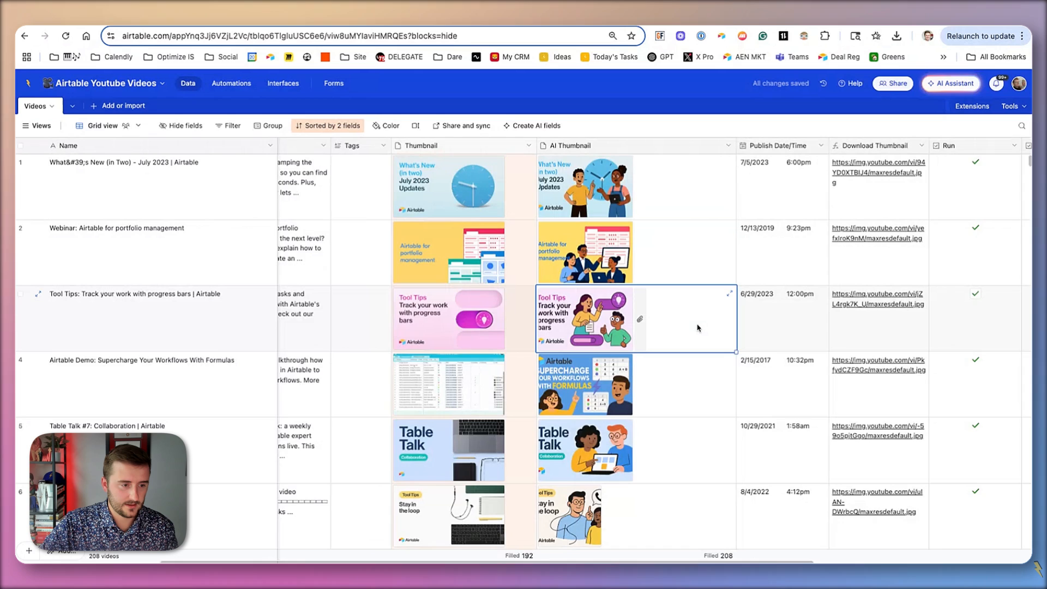
# Insert a checkbox field named "Run Airtable Image Generation" directly after the Run 2 field.
pyautogui.hscroll(4, 697, 326)
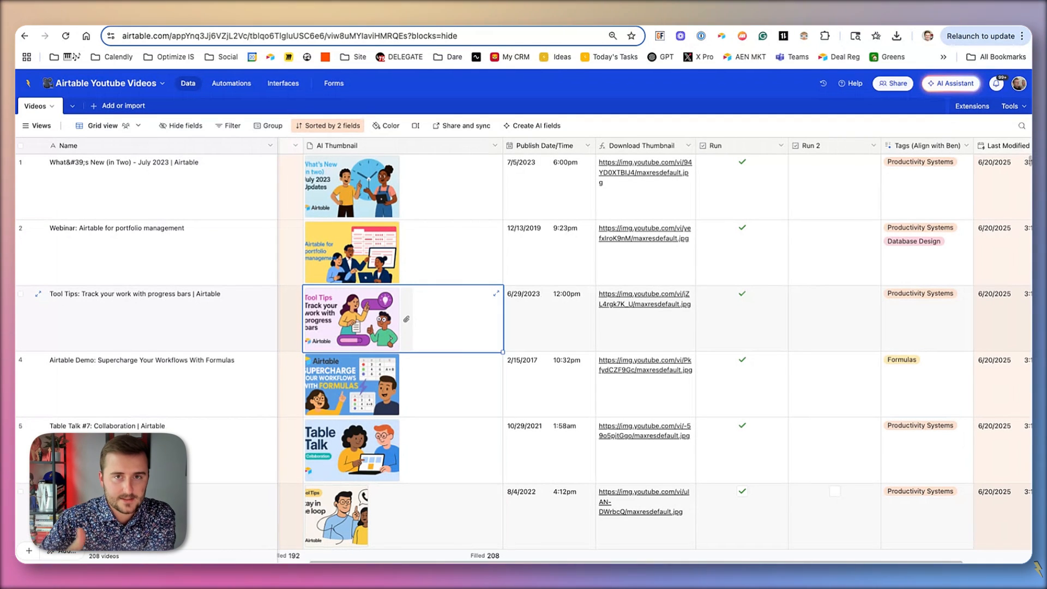
pyautogui.click(833, 146)
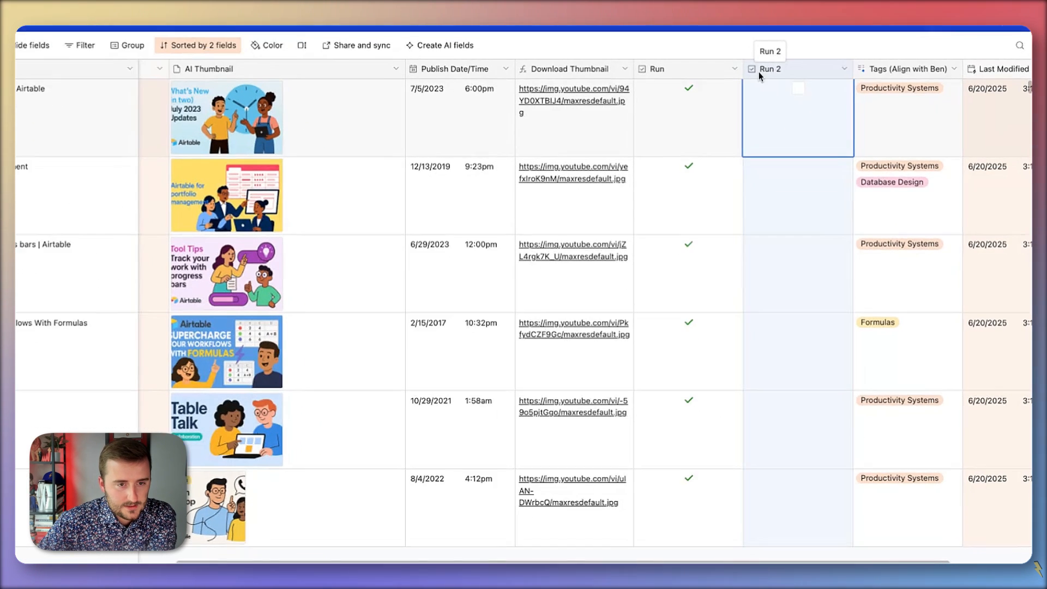
pyautogui.rightClick(809, 146)
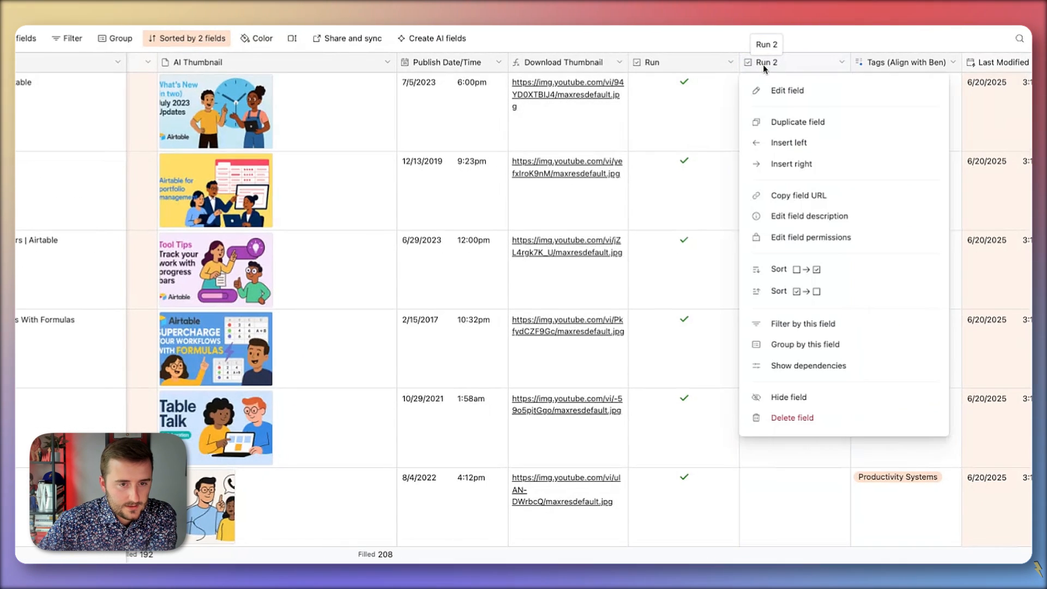
pyautogui.click(791, 164)
pyautogui.write('Ru')
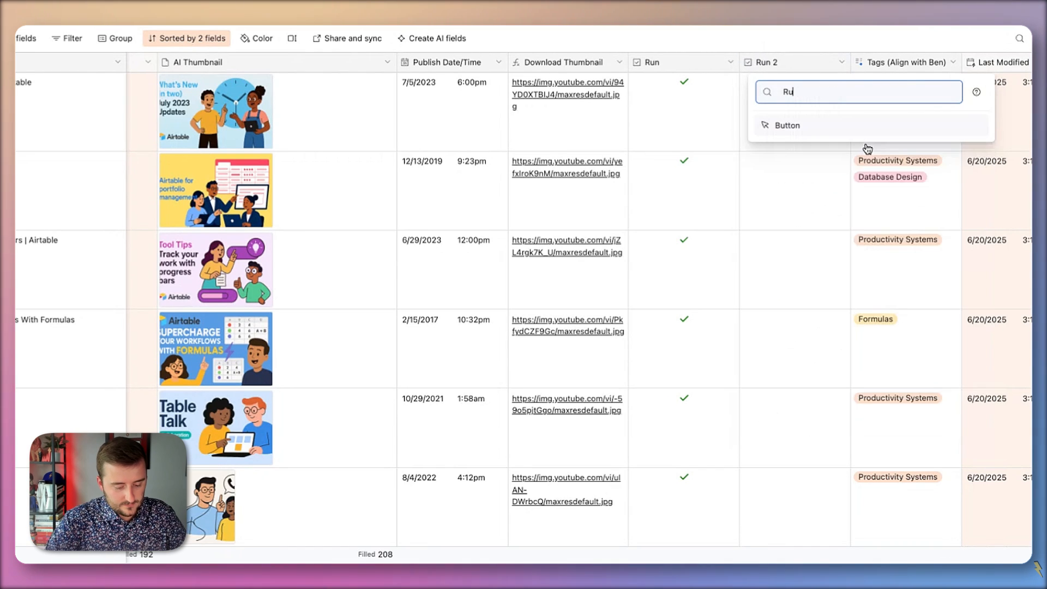
pyautogui.write('n Airta')
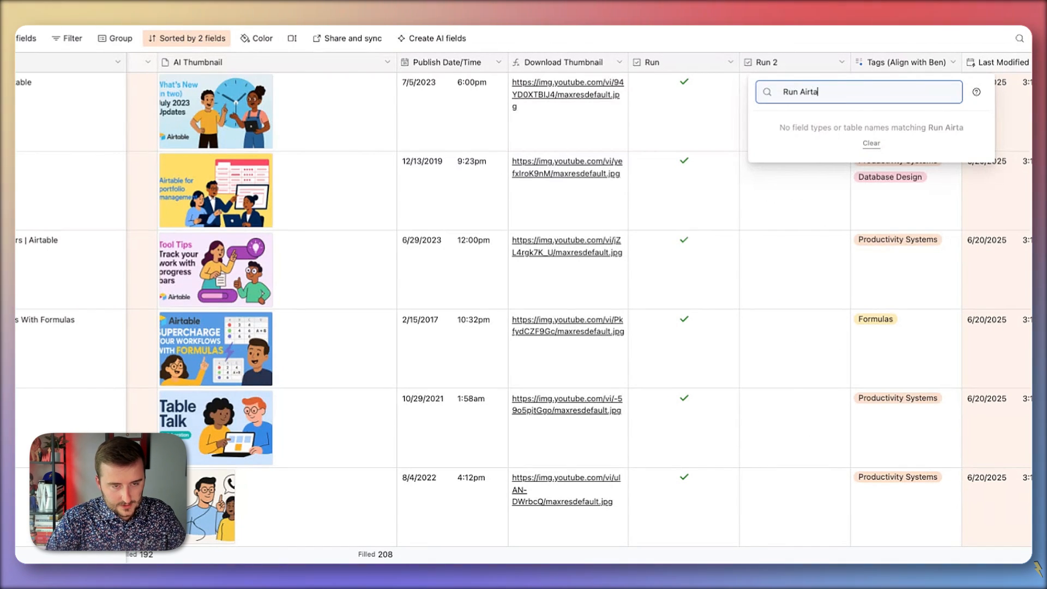
pyautogui.write('ble Image Ge')
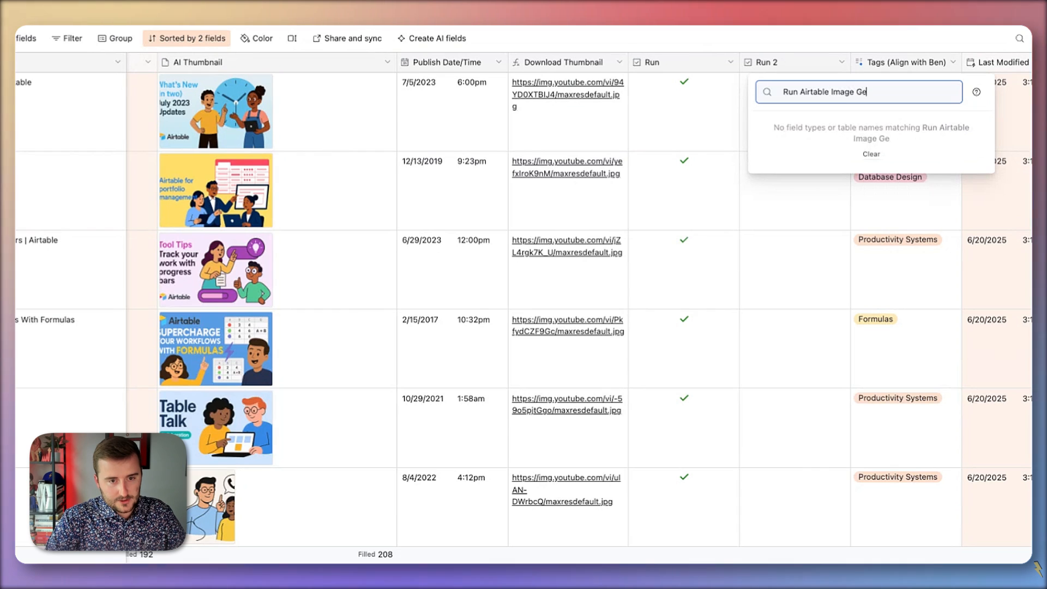
pyautogui.write('neration')
pyautogui.press('super+a')
pyautogui.press('super+c')
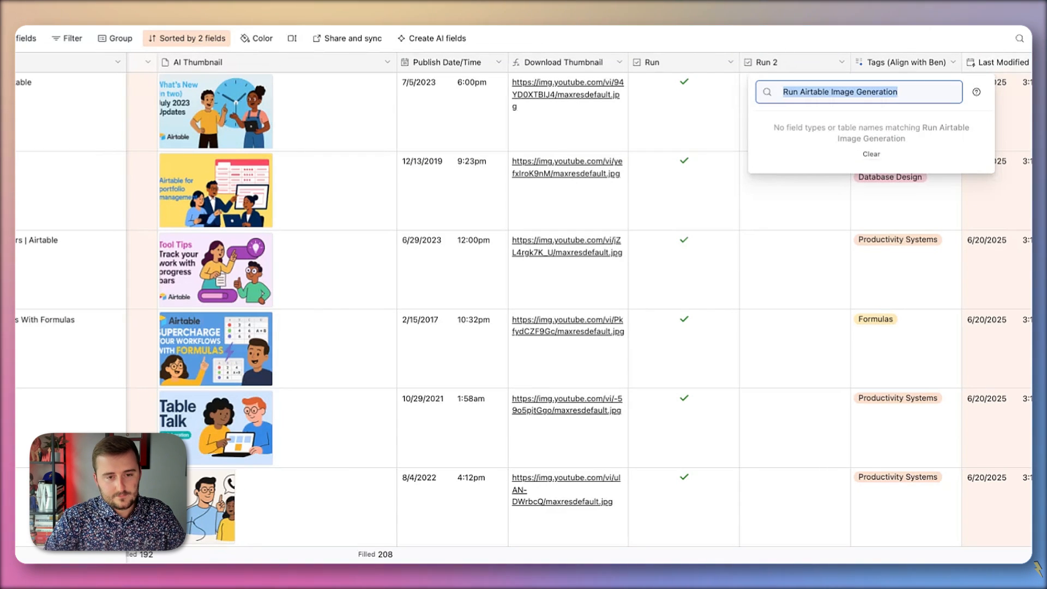
pyautogui.write('ch')
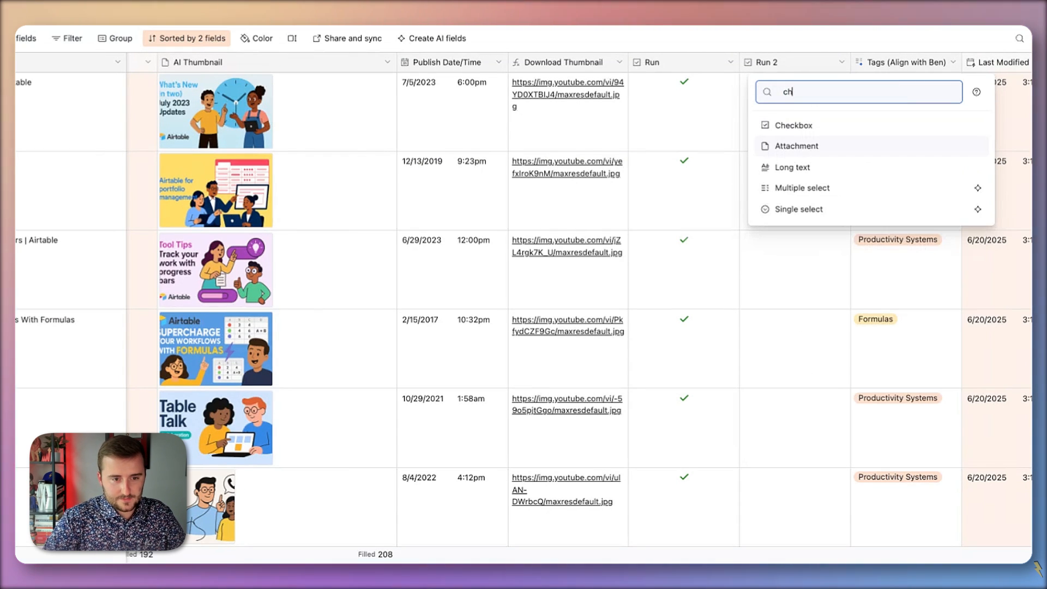
pyautogui.click(905, 133)
pyautogui.press('super+v')
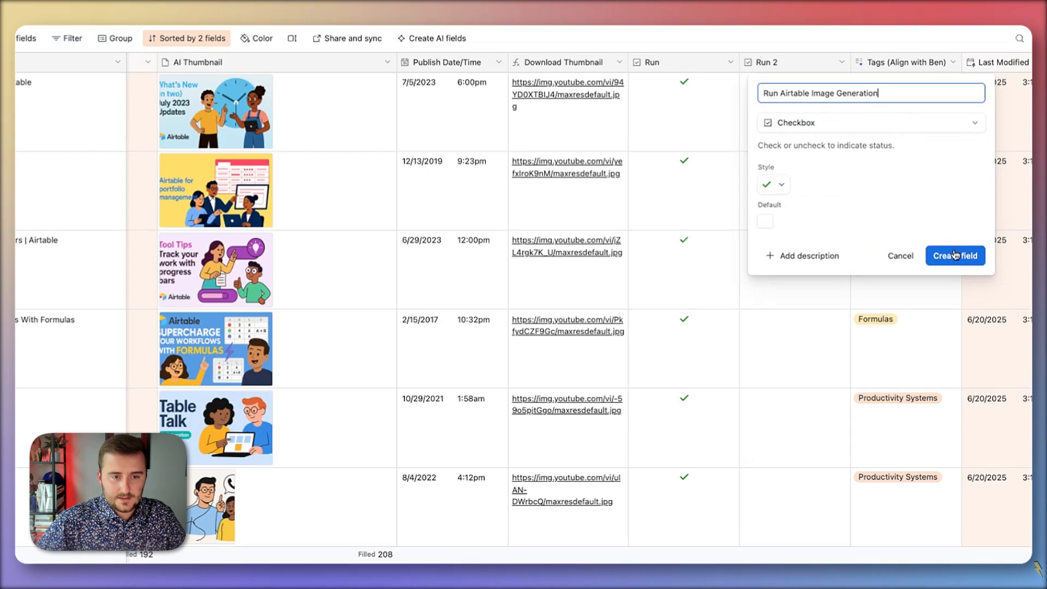
pyautogui.click(960, 256)
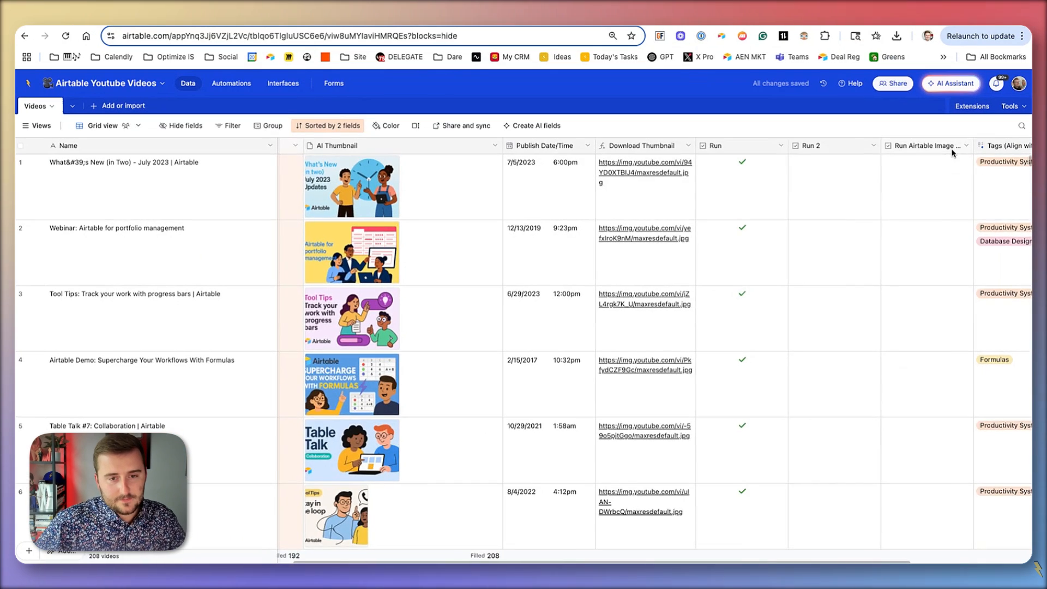
# Widen the Run Airtable Image Generation column to fit its full name, and copy the field's name.
pyautogui.hscroll(2, 939, 69)
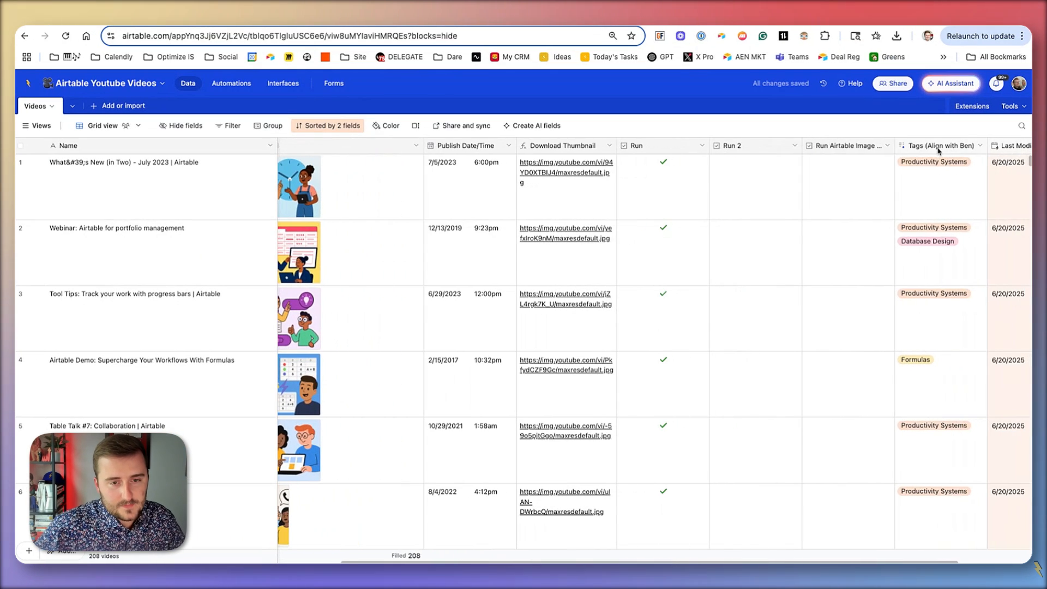
pyautogui.moveTo(895, 146); pyautogui.dragTo(951, 146)
pyautogui.doubleClick(900, 147)
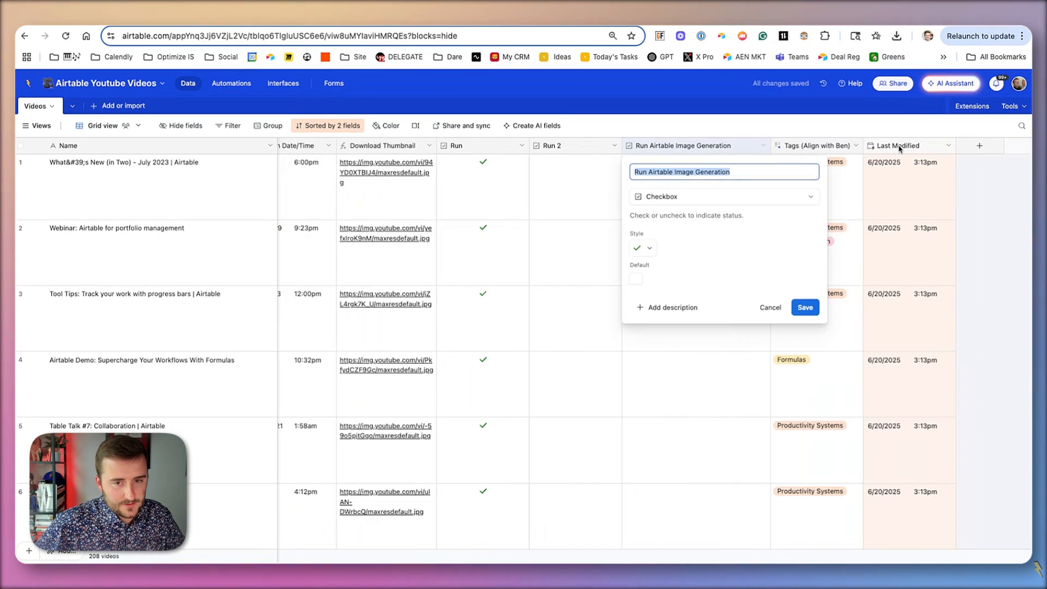
pyautogui.press('Escape')
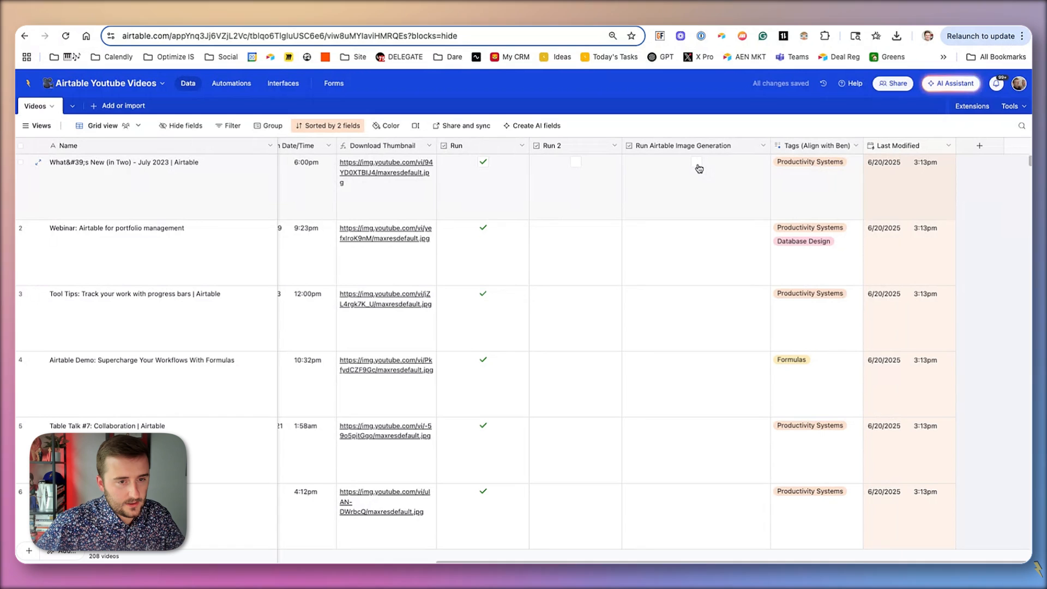
pyautogui.doubleClick(689, 145)
pyautogui.press('super+c')
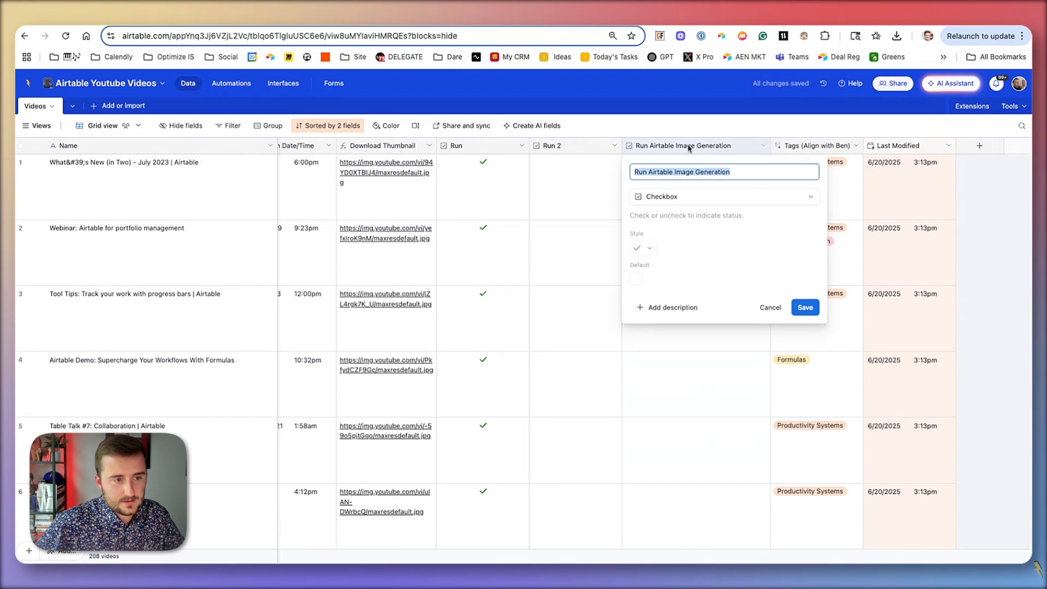
# Examine the existing AI Thumbnail automation's trigger, its Update record action and the first Generate image with AI action.
pyautogui.click(320, 175)
pyautogui.hscroll(-7, 315, 175)
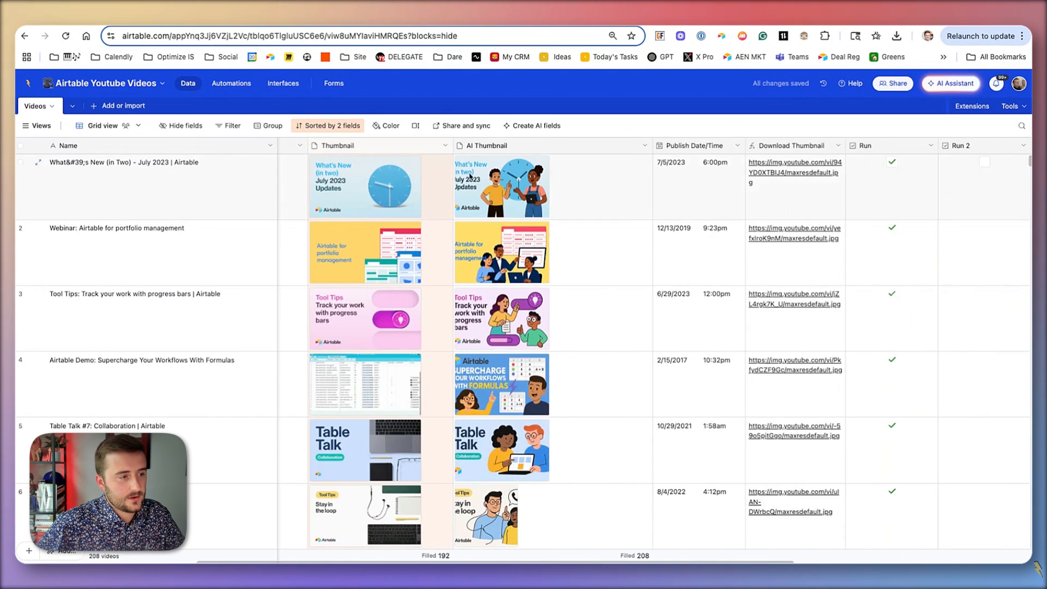
pyautogui.click(473, 177)
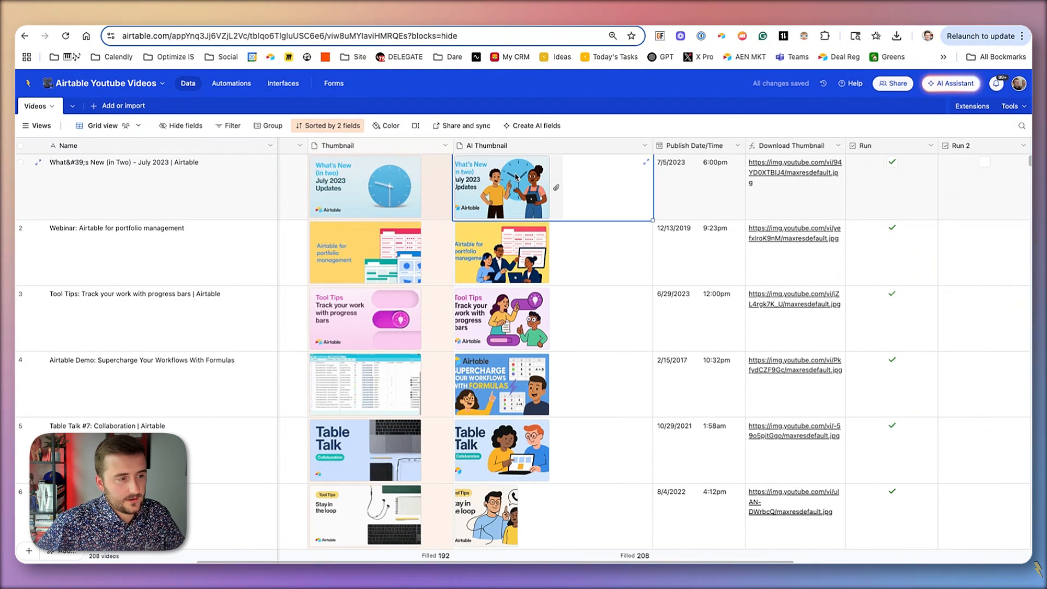
pyautogui.click(238, 84)
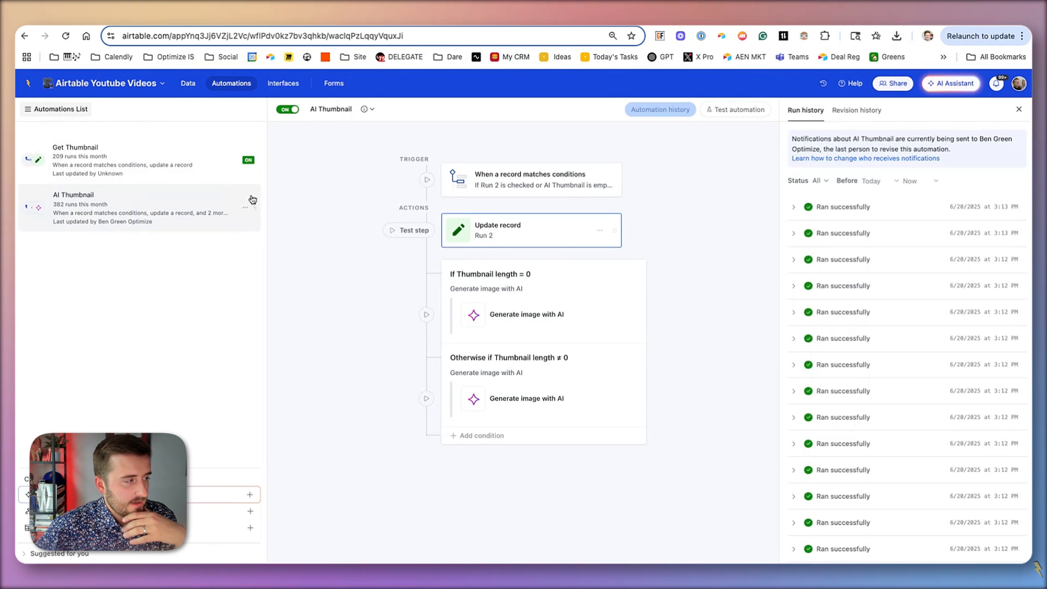
pyautogui.click(571, 180)
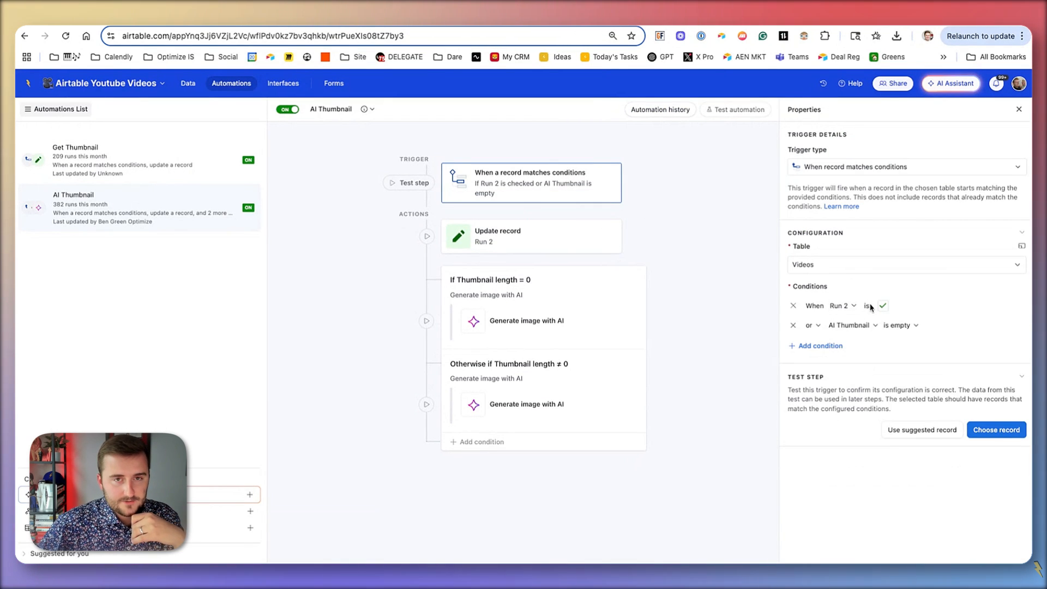
pyautogui.click(491, 235)
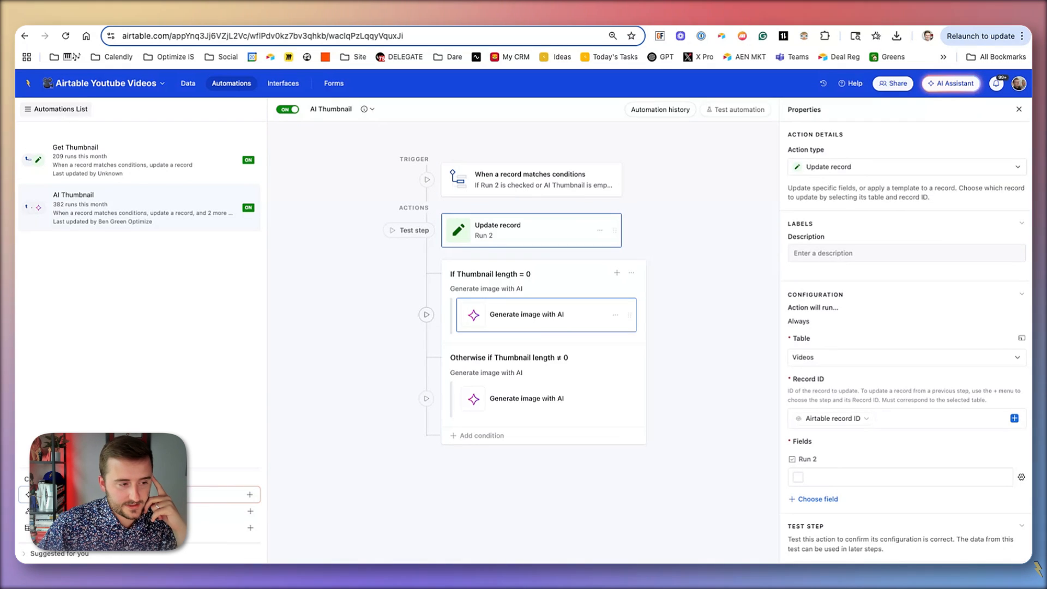
pyautogui.click(546, 315)
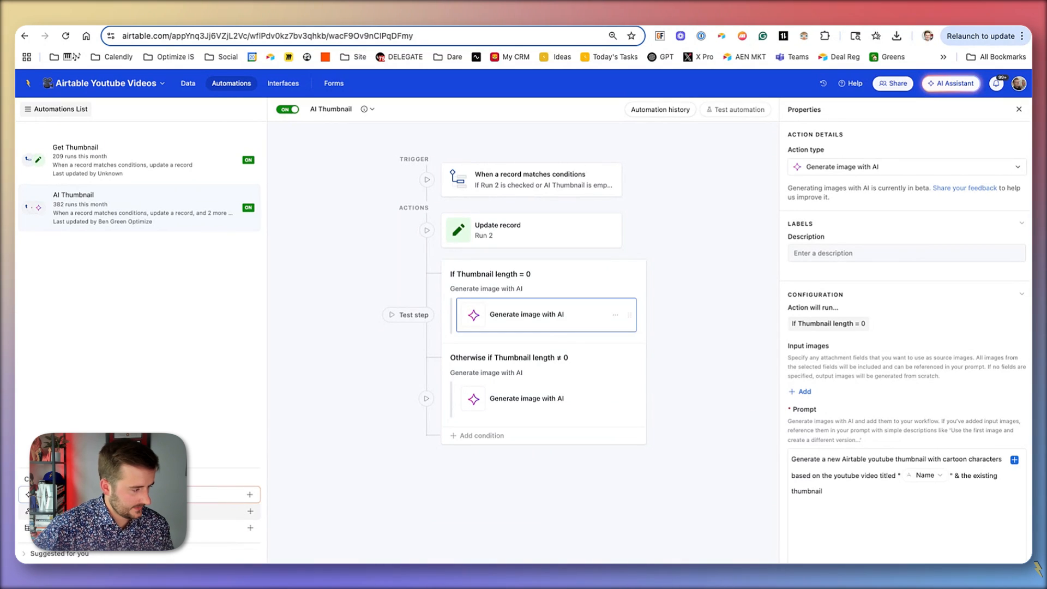
# Create a new automation and name it "Create AI Thumbnail".
pyautogui.click(109, 512)
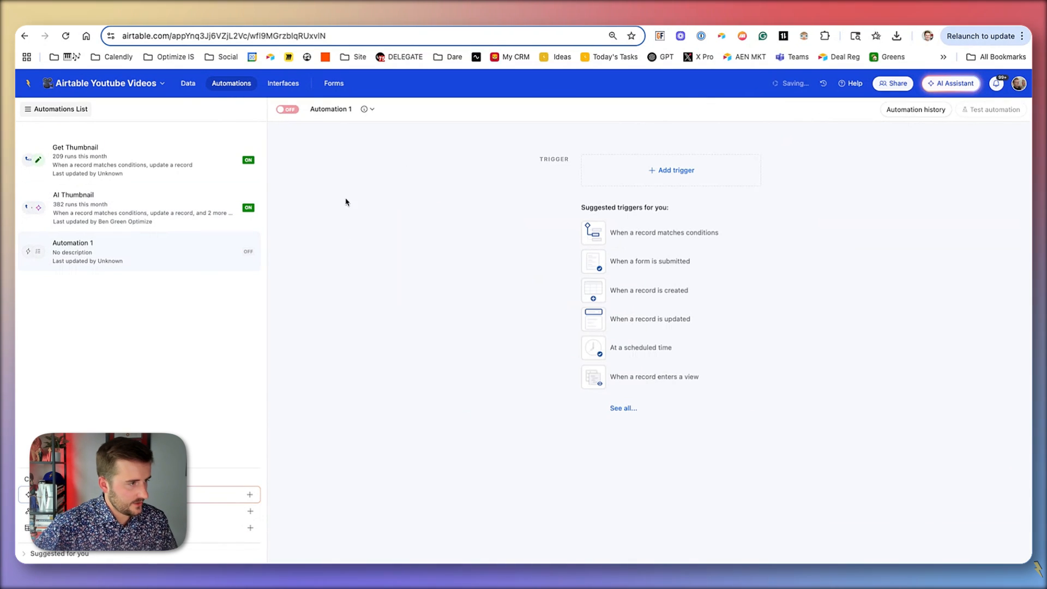
pyautogui.doubleClick(321, 113)
pyautogui.click(321, 113)
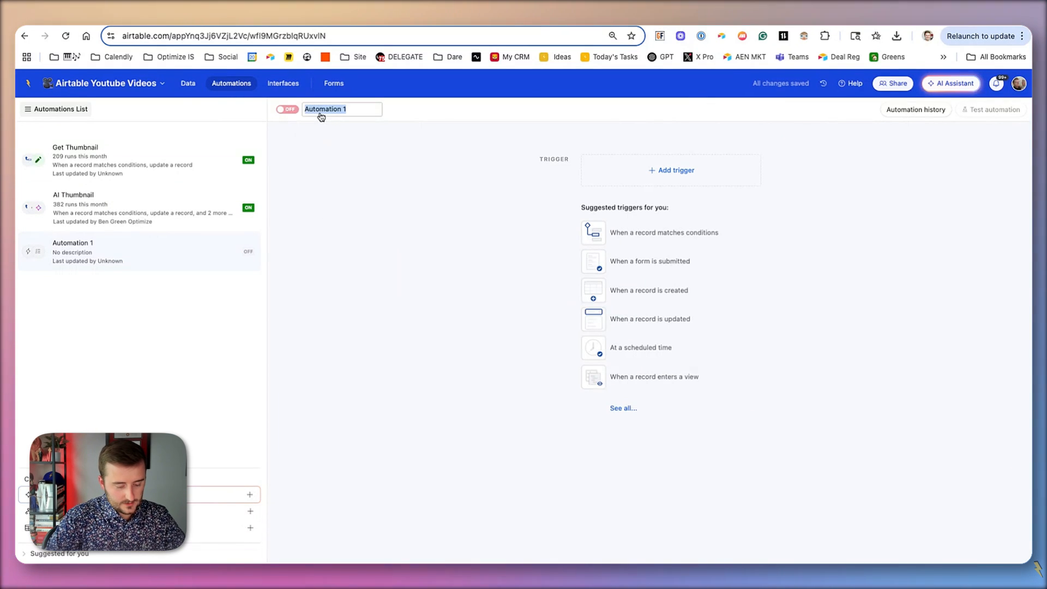
pyautogui.write('Create AI Th')
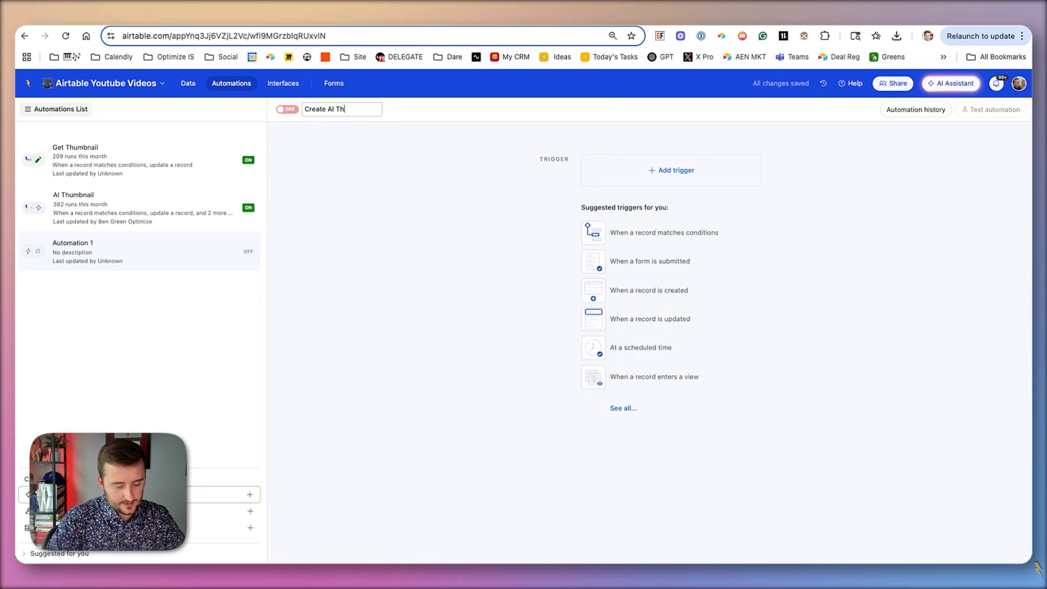
pyautogui.write('umbnail')
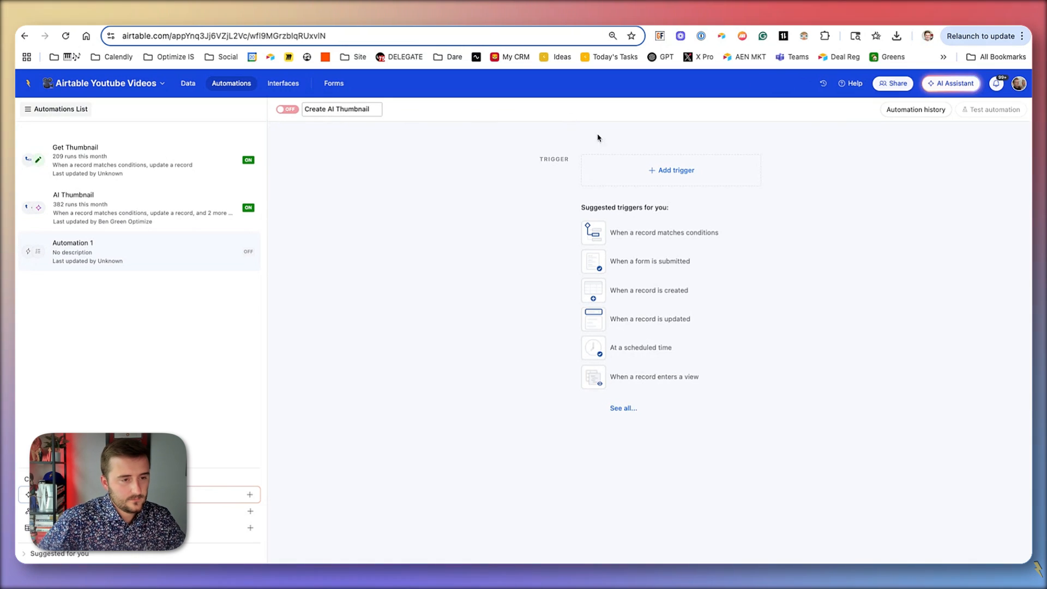
# Add a "When record matches conditions" trigger that watches the Videos table.
pyautogui.click(665, 180)
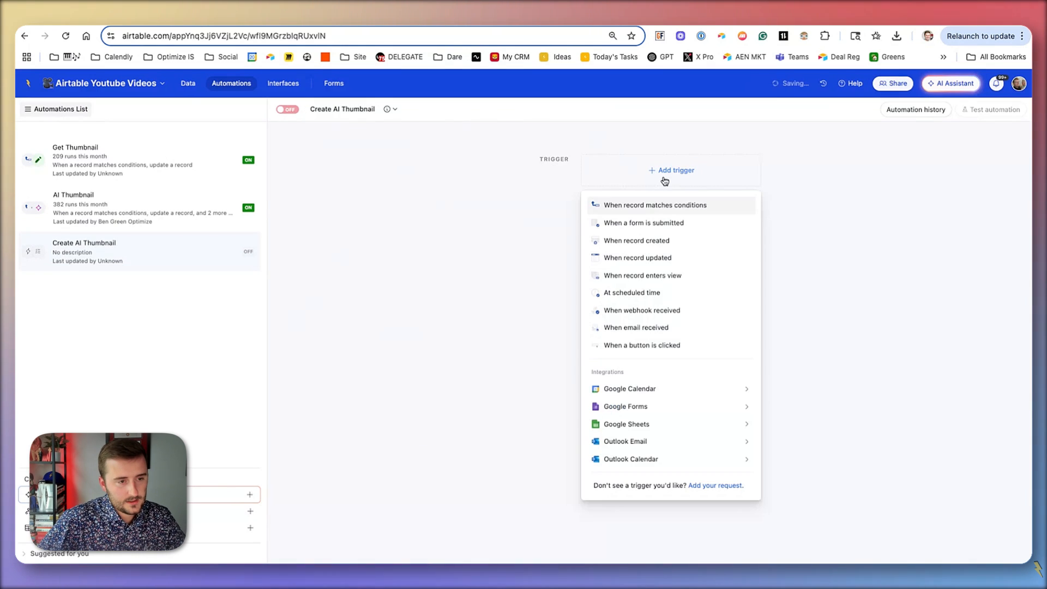
pyautogui.click(647, 205)
pyautogui.click(862, 268)
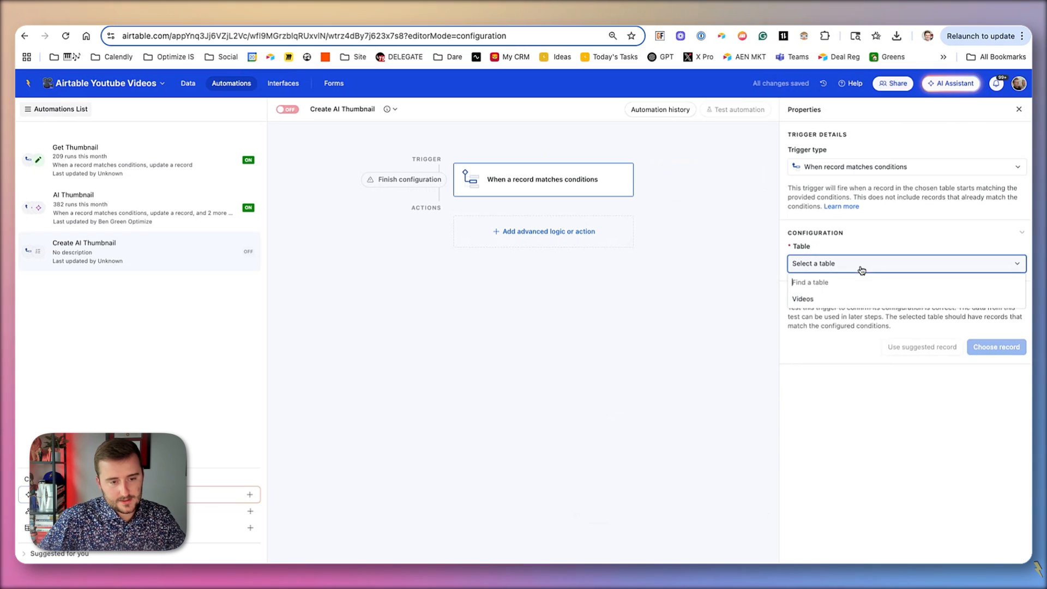
pyautogui.click(864, 298)
# Add a trigger condition requiring the Run Airtable Image Generation field to be checked.
pyautogui.click(834, 302)
pyautogui.click(855, 306)
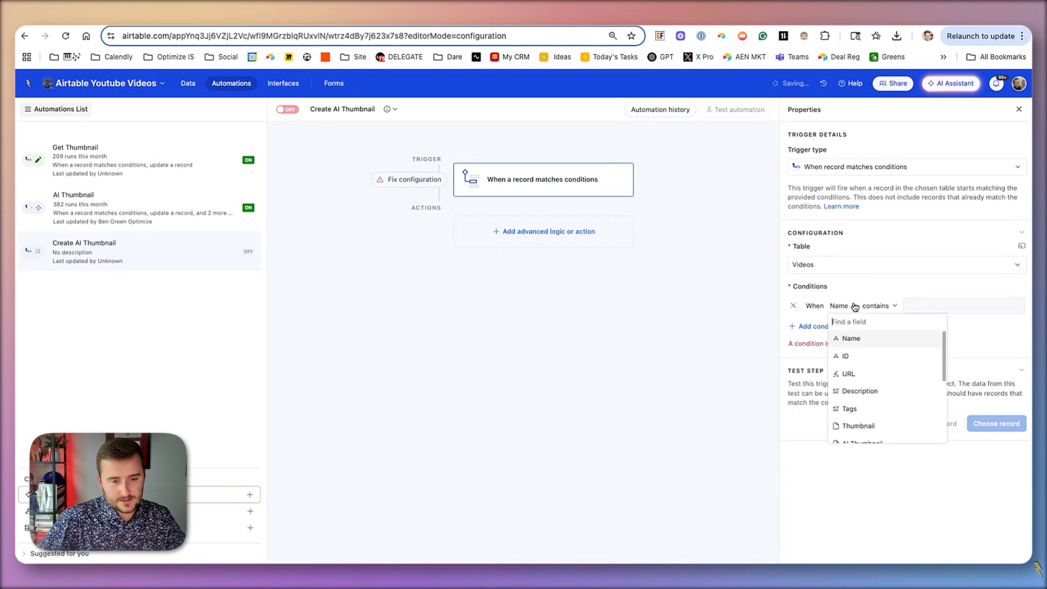
pyautogui.press('super+v')
pyautogui.click(896, 338)
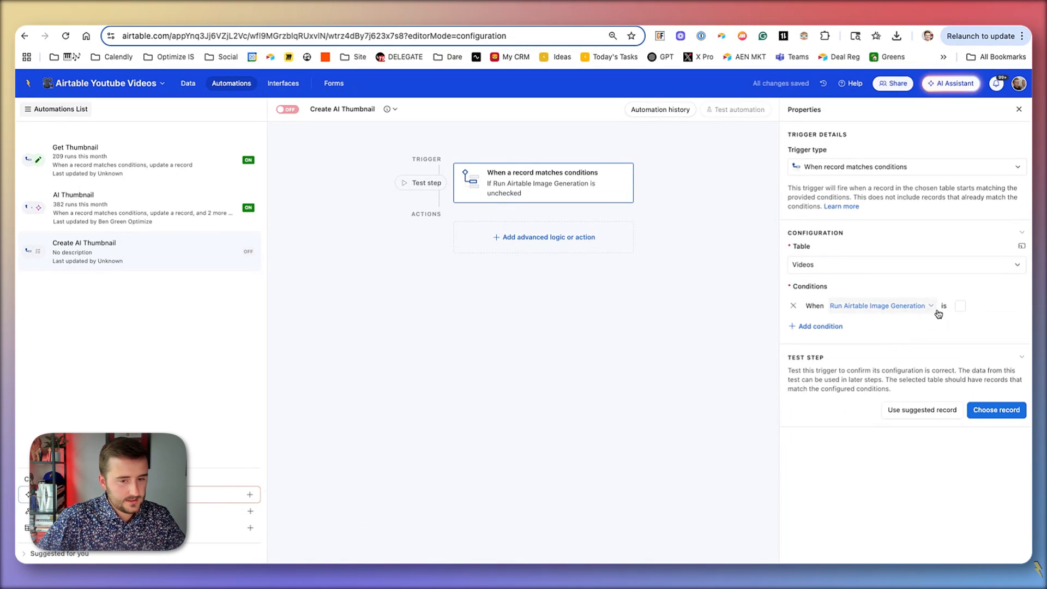
pyautogui.click(961, 307)
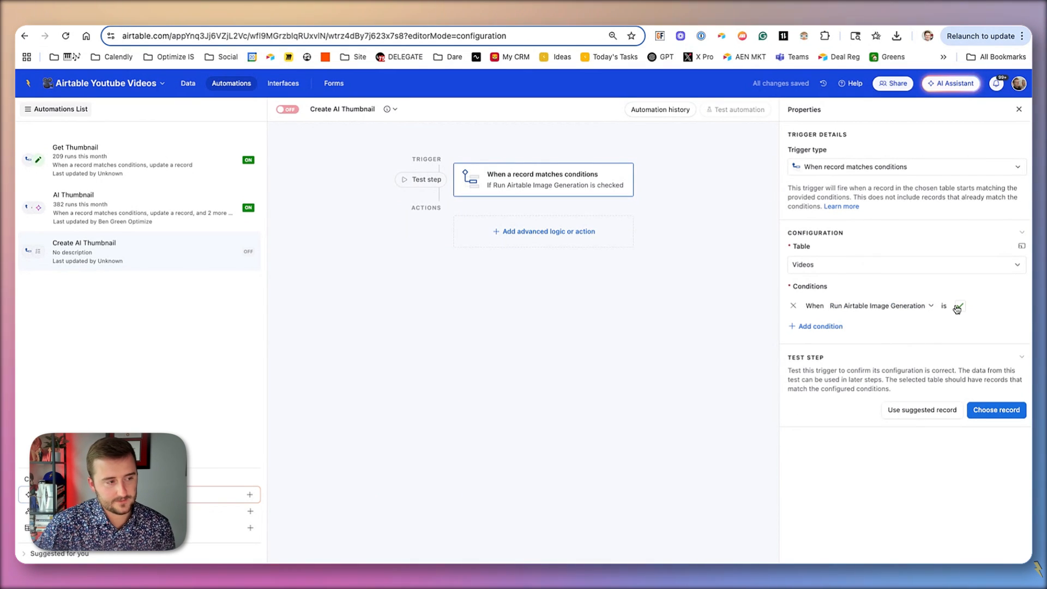
# Add a Generate image with AI action after the trigger and look over its configuration.
pyautogui.click(573, 226)
pyautogui.scroll(-1, 523, 540)
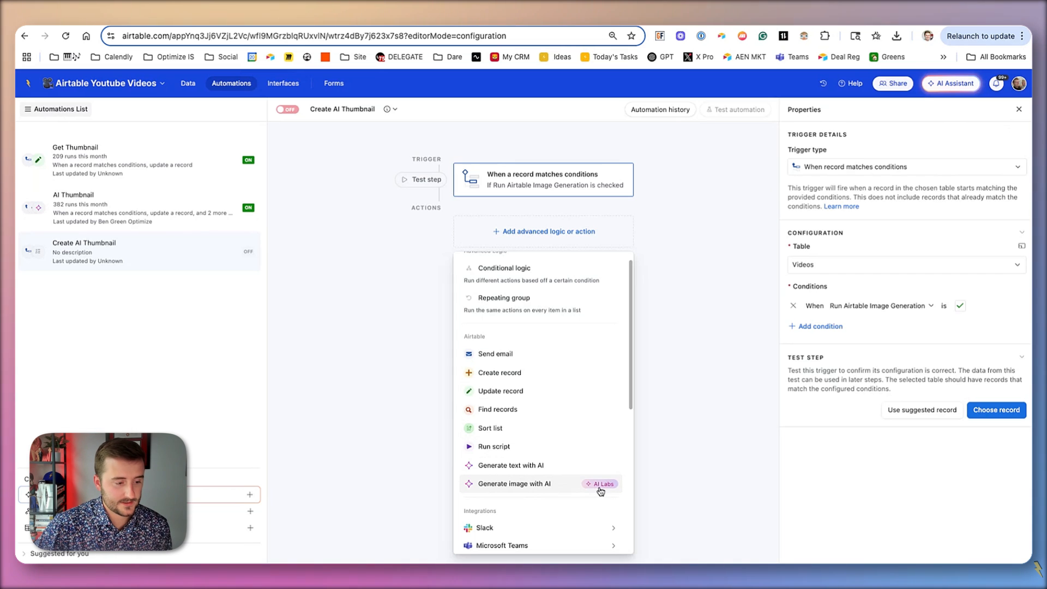
pyautogui.click(562, 485)
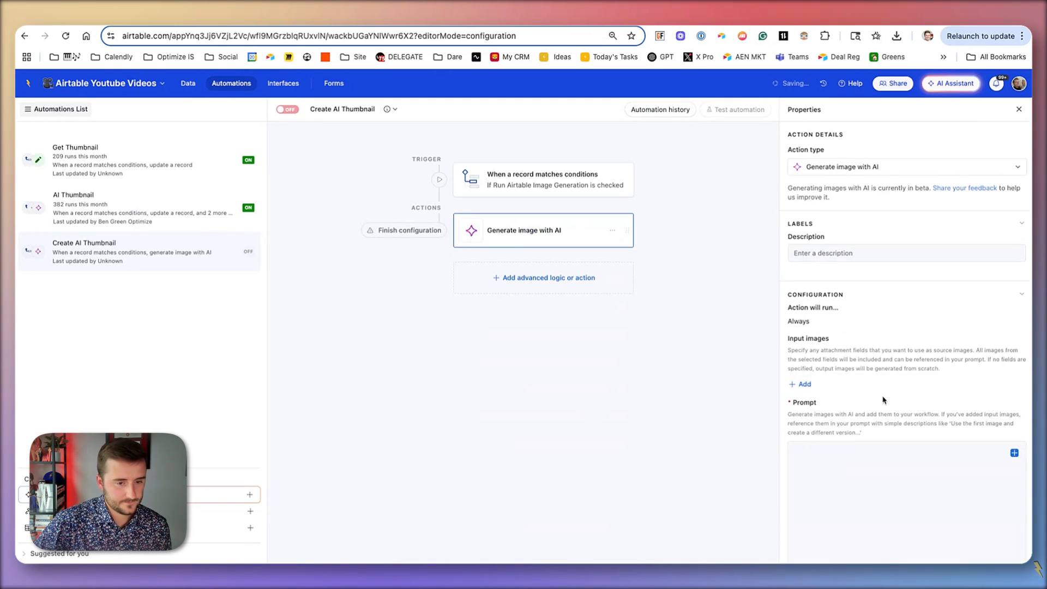
pyautogui.scroll(-2, 884, 401)
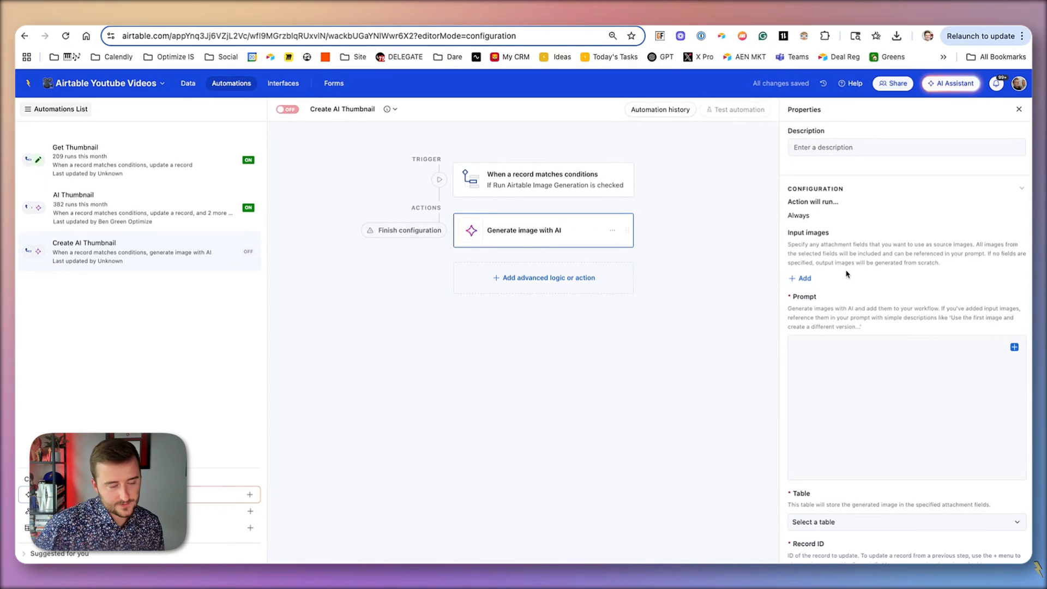
# Glance at the existing AI Thumbnail automation, and in the Videos data sort the grid's Thumbnail field A → Z.
pyautogui.click(97, 220)
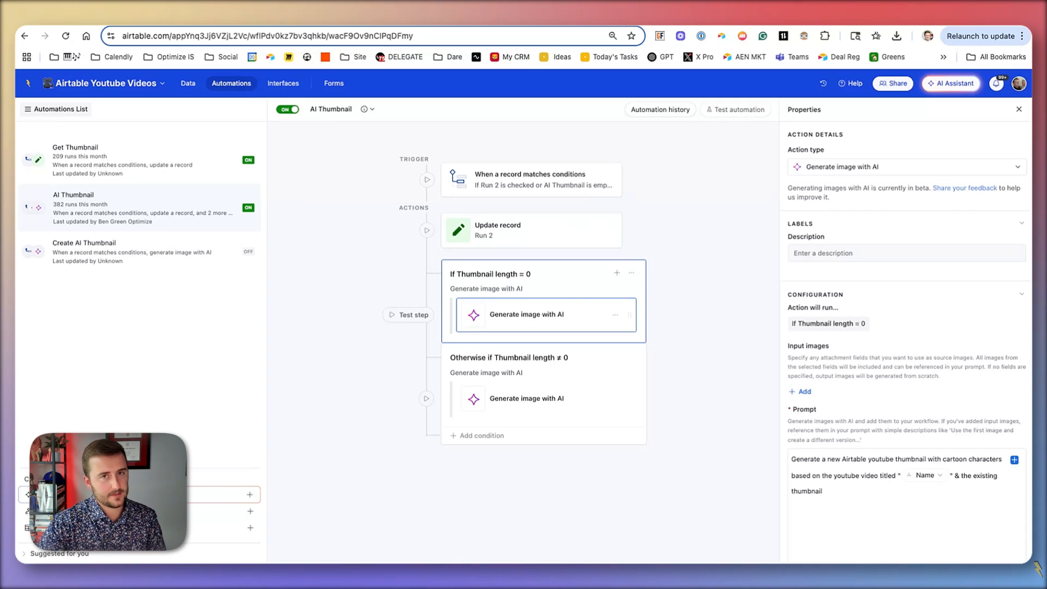
pyautogui.click(114, 248)
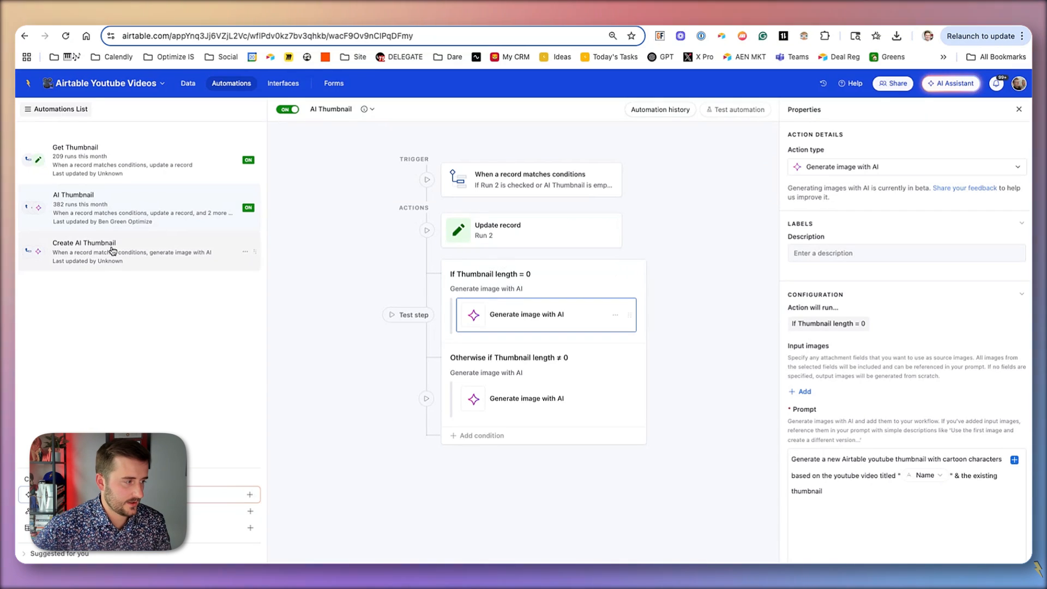
pyautogui.click(188, 83)
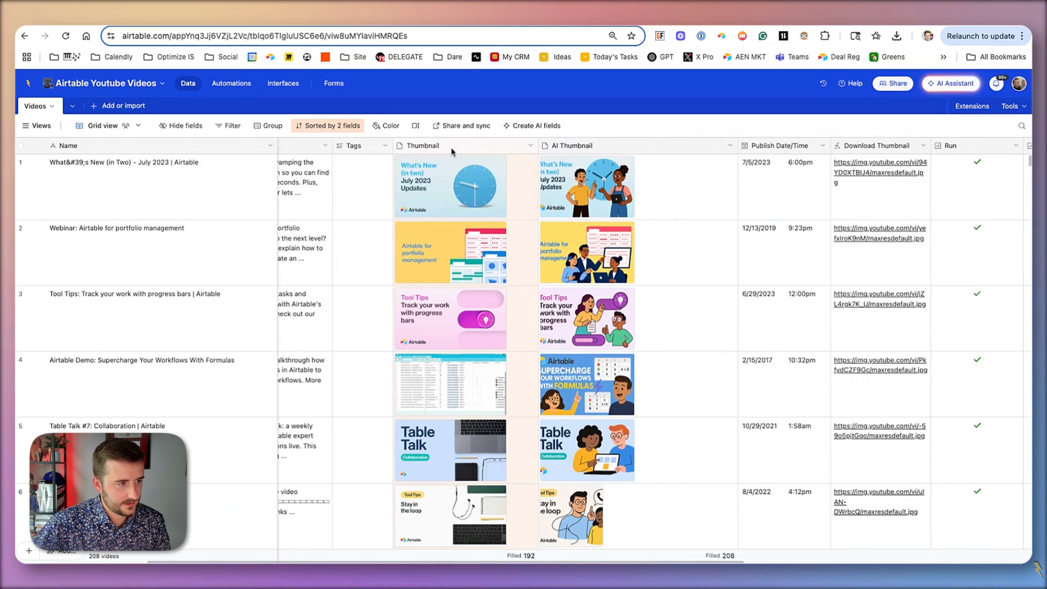
pyautogui.rightClick(450, 146)
pyautogui.click(478, 383)
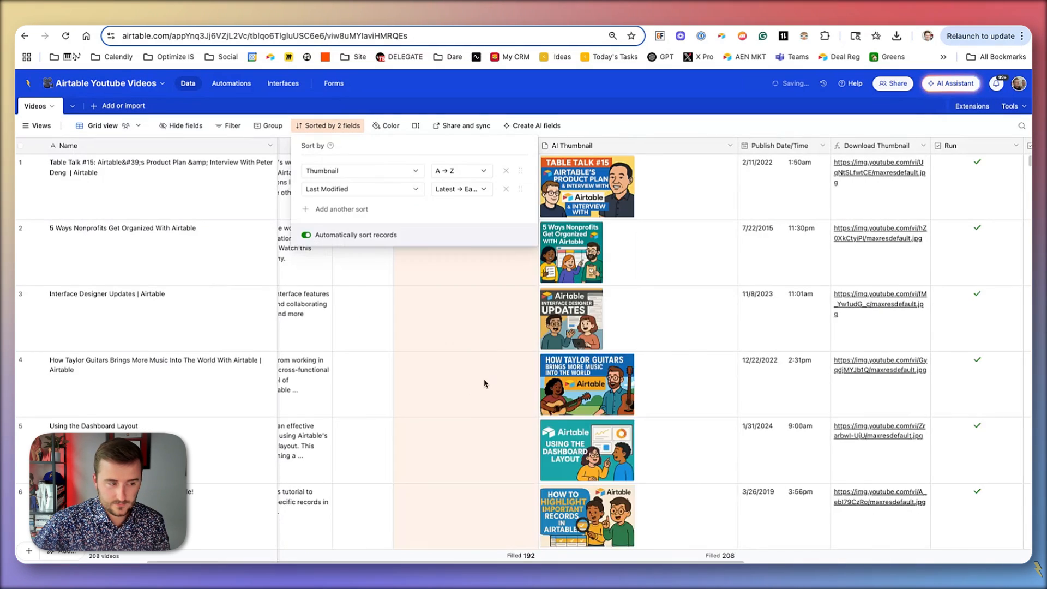
pyautogui.click(690, 355)
pyautogui.scroll(-15, 527, 324)
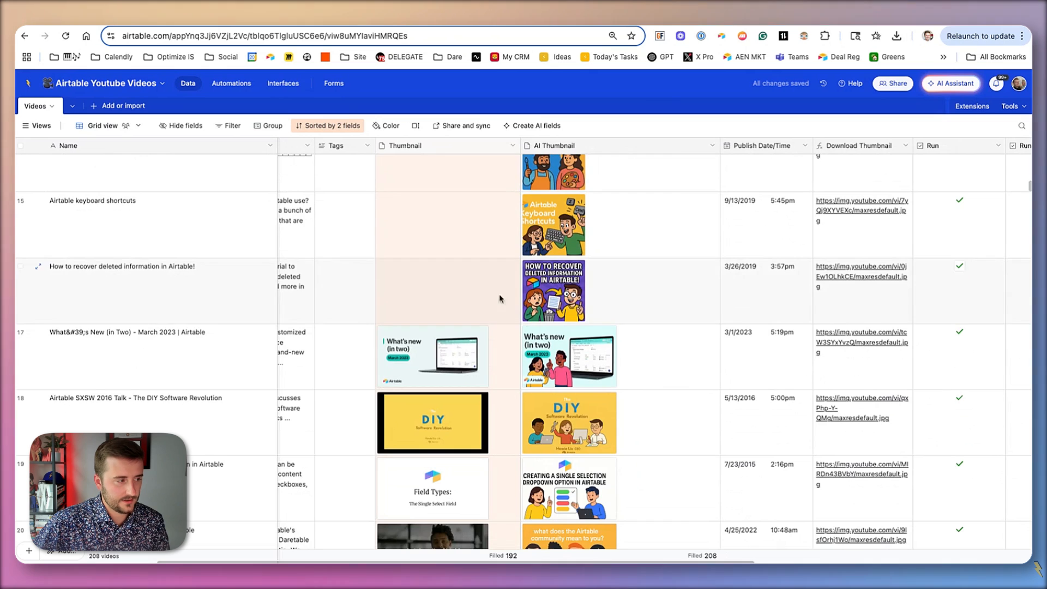
pyautogui.scroll(4, 484, 281)
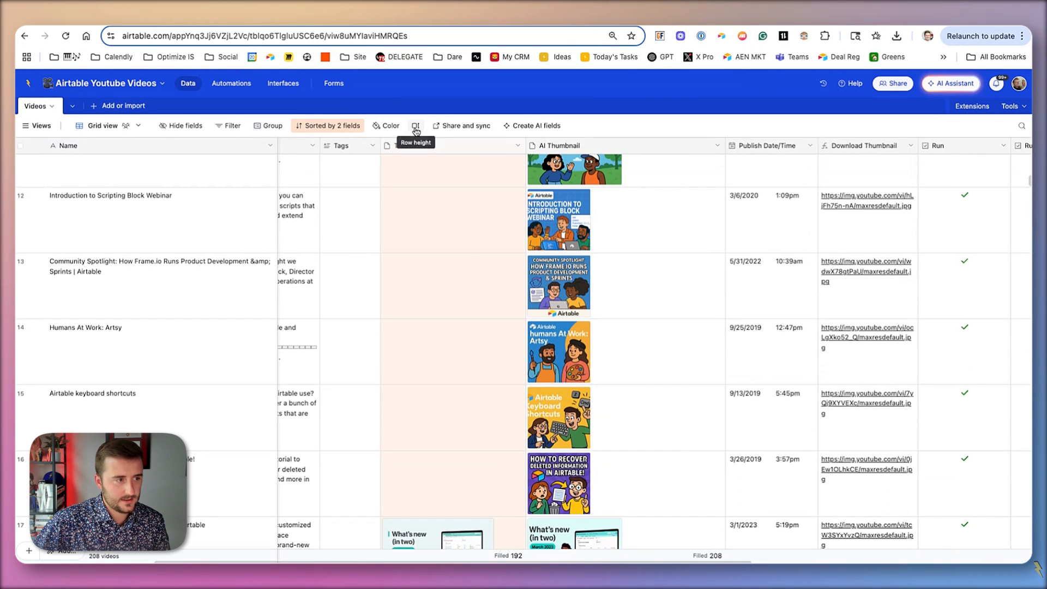
# Set the Videos grid's row height to Short and return to the first records.
pyautogui.click(415, 126)
pyautogui.click(437, 158)
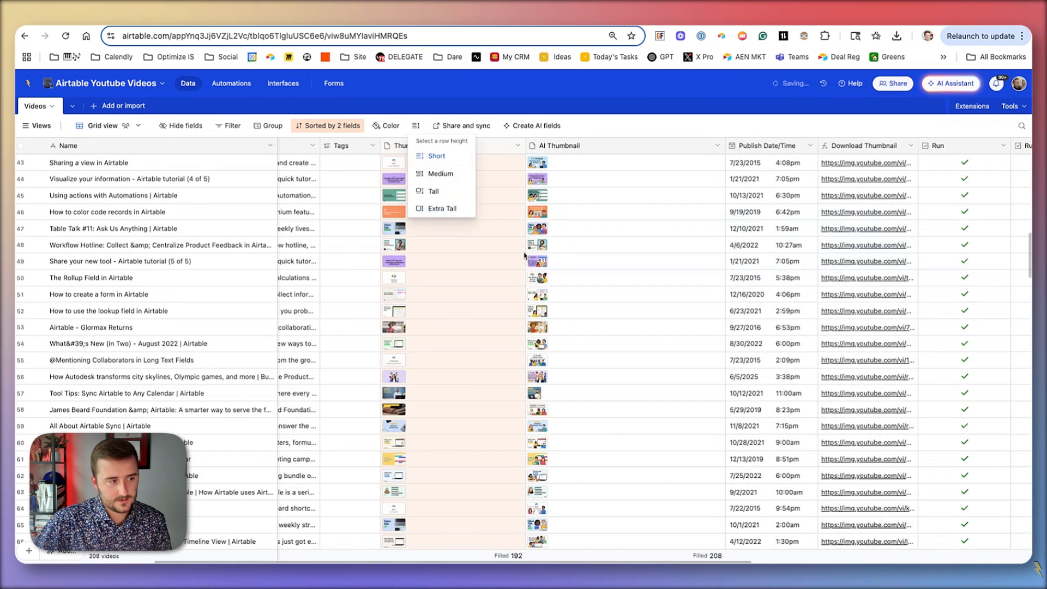
pyautogui.scroll(20, 521, 257)
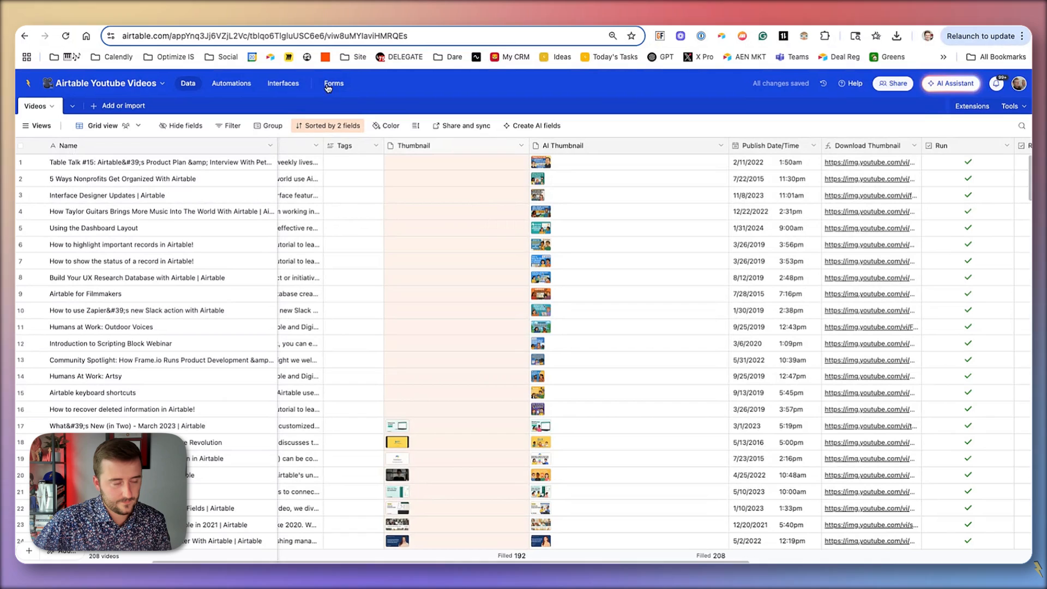
# Return to the Create AI Thumbnail automation and set the Generate image action's table to Videos.
pyautogui.click(240, 84)
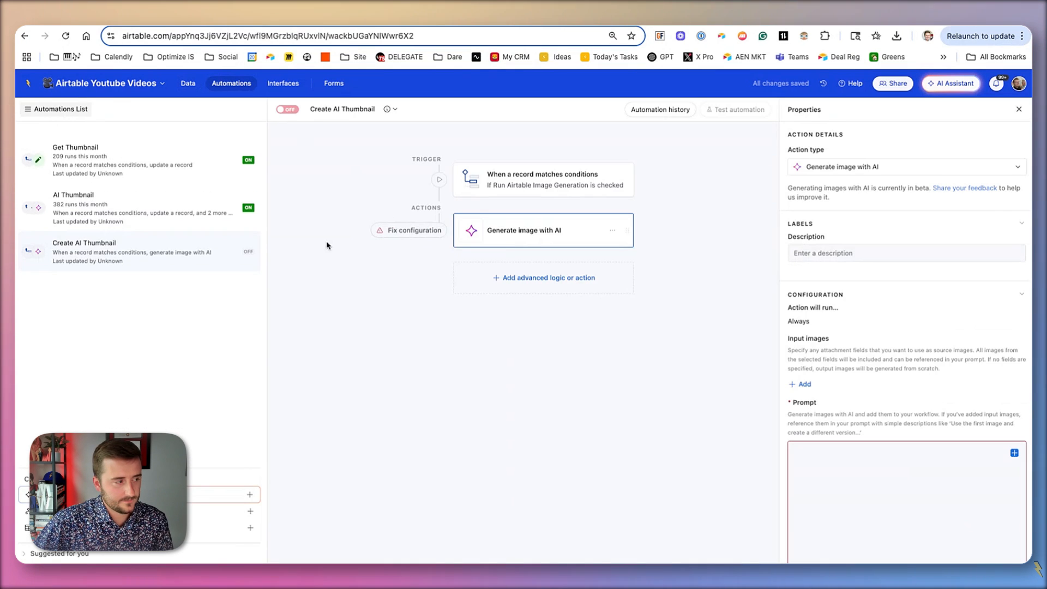
pyautogui.scroll(-3, 926, 281)
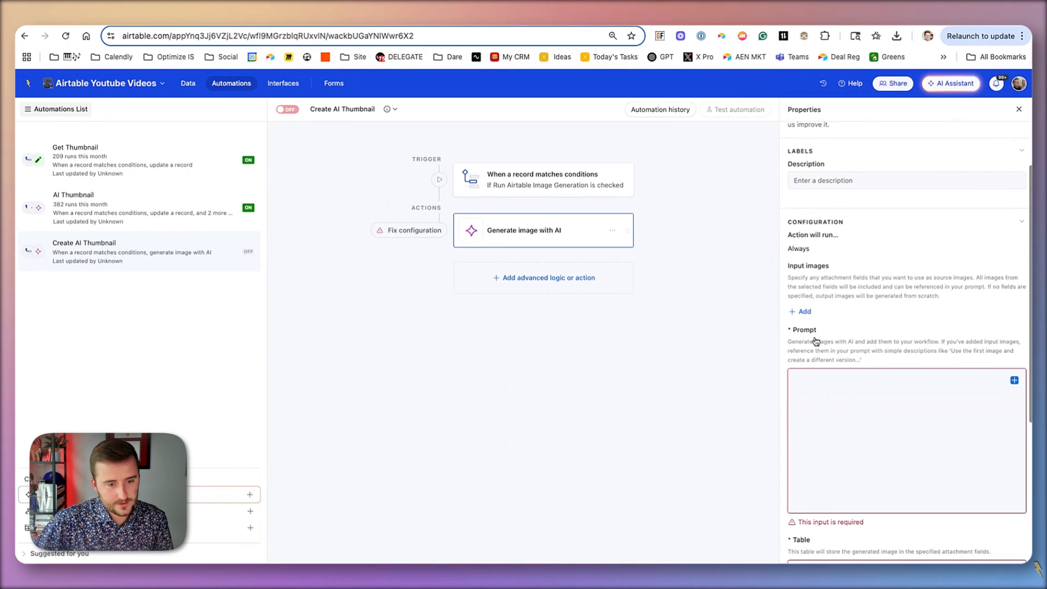
pyautogui.scroll(-1, 963, 374)
pyautogui.click(918, 314)
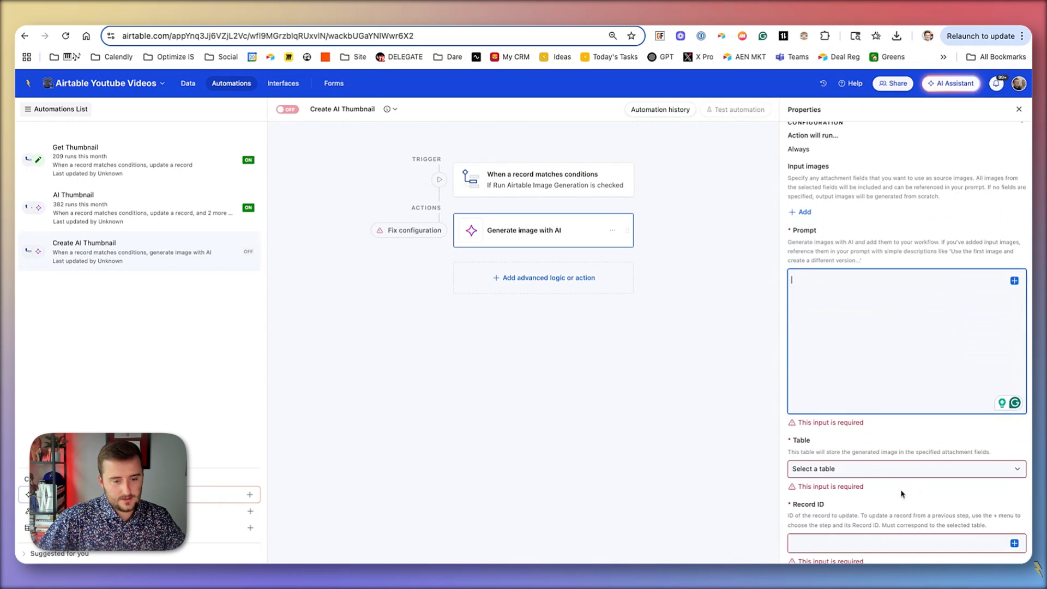
pyautogui.click(852, 473)
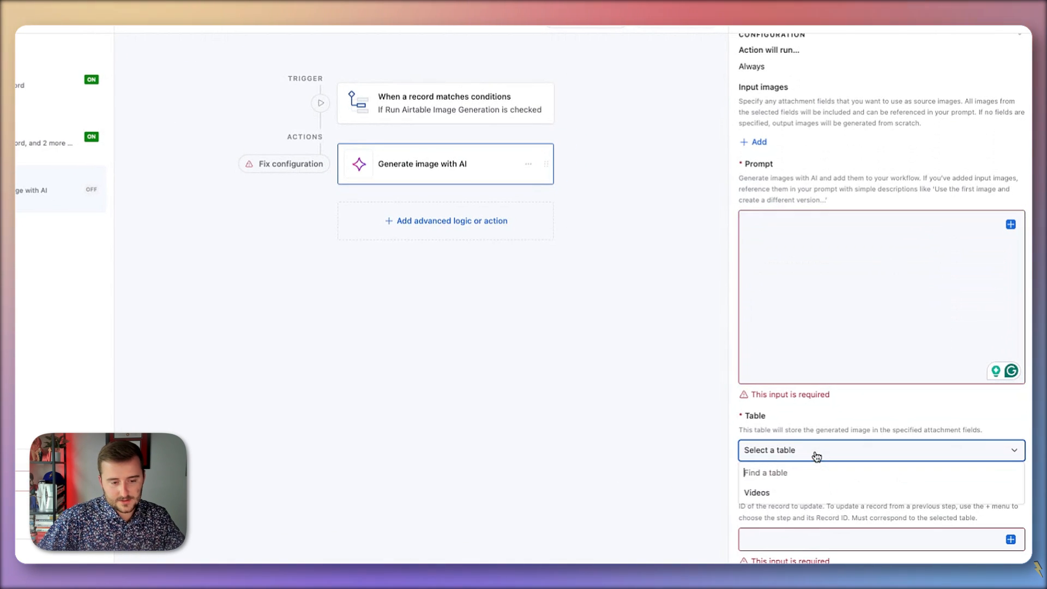
pyautogui.scroll(-1, 807, 447)
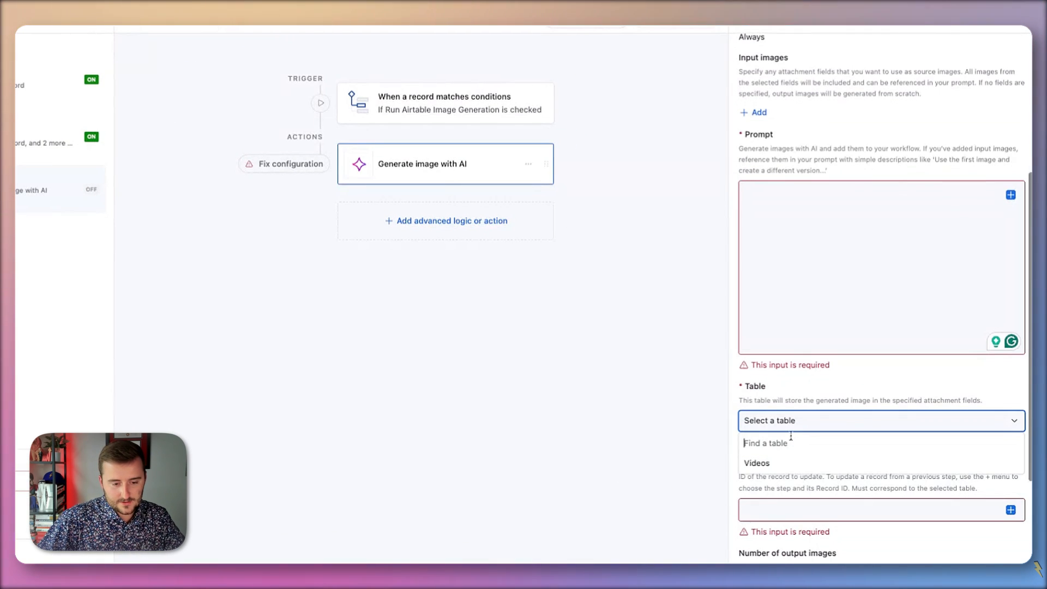
pyautogui.click(790, 465)
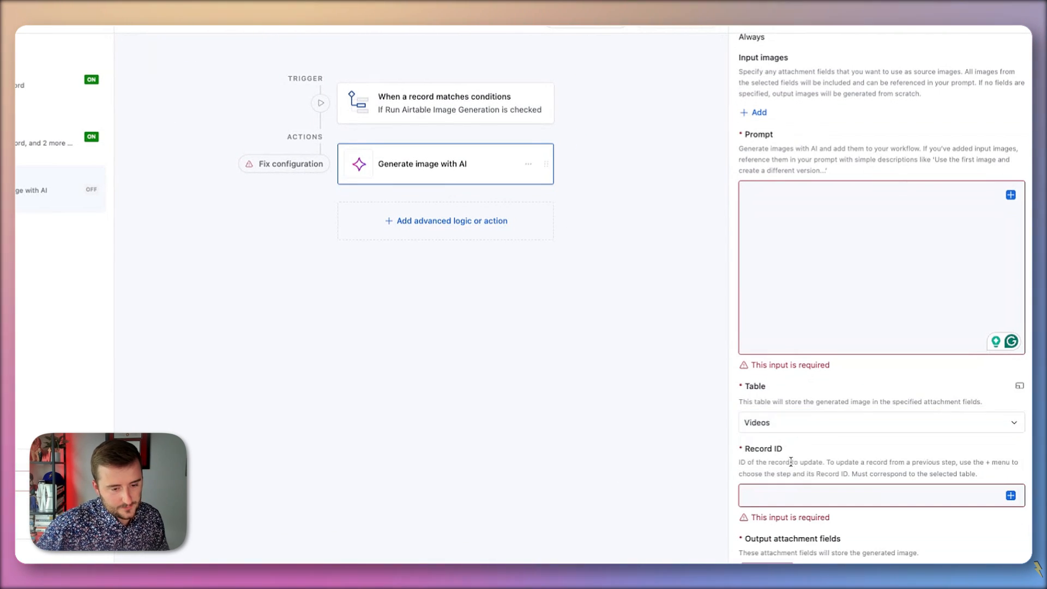
pyautogui.click(1011, 495)
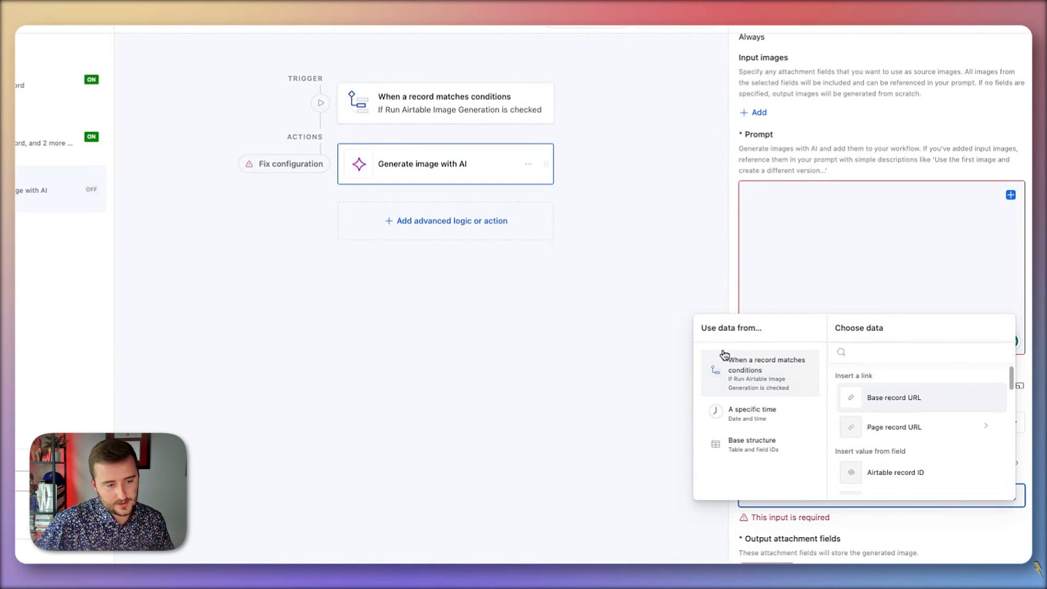
pyautogui.click(770, 271)
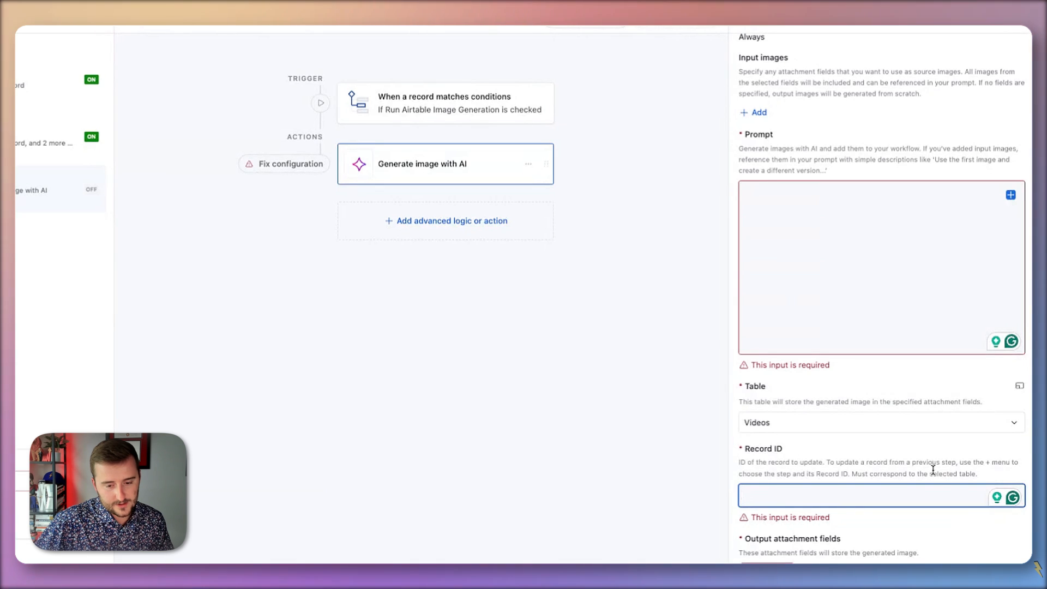
pyautogui.scroll(-3, 933, 470)
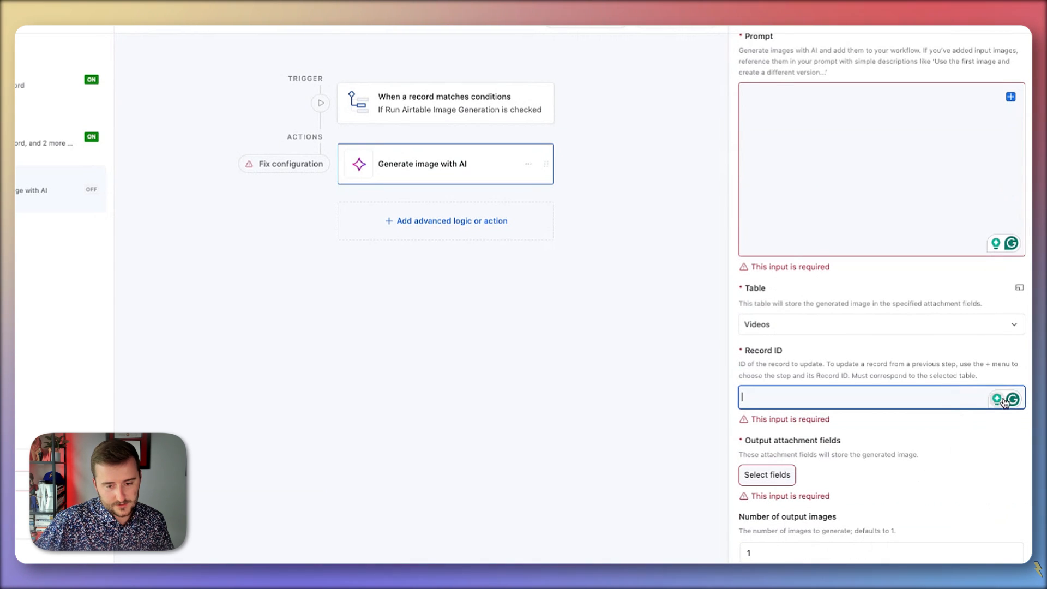
pyautogui.click(1021, 398)
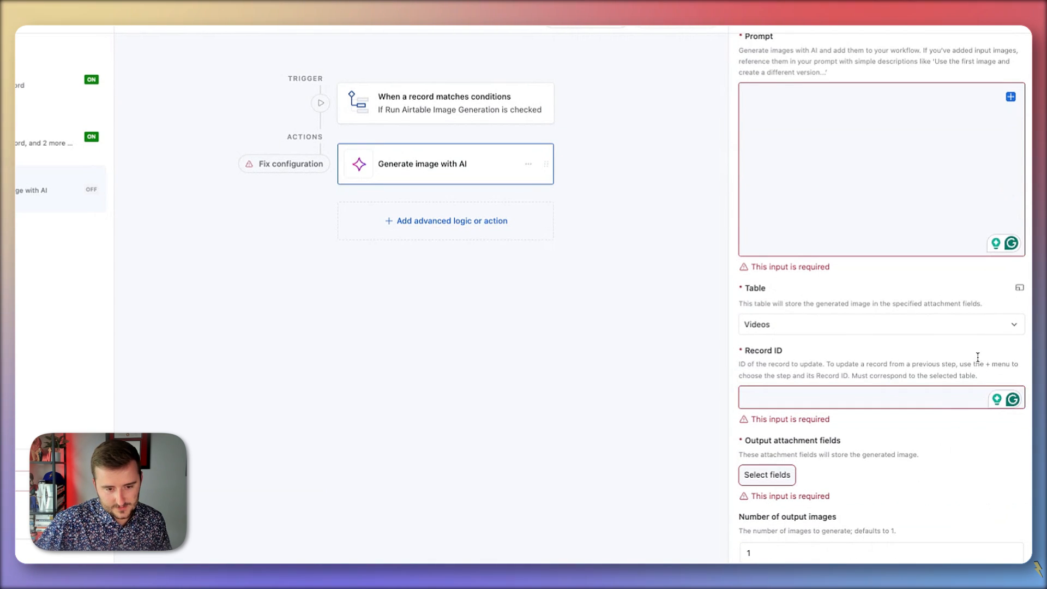
pyautogui.click(945, 227)
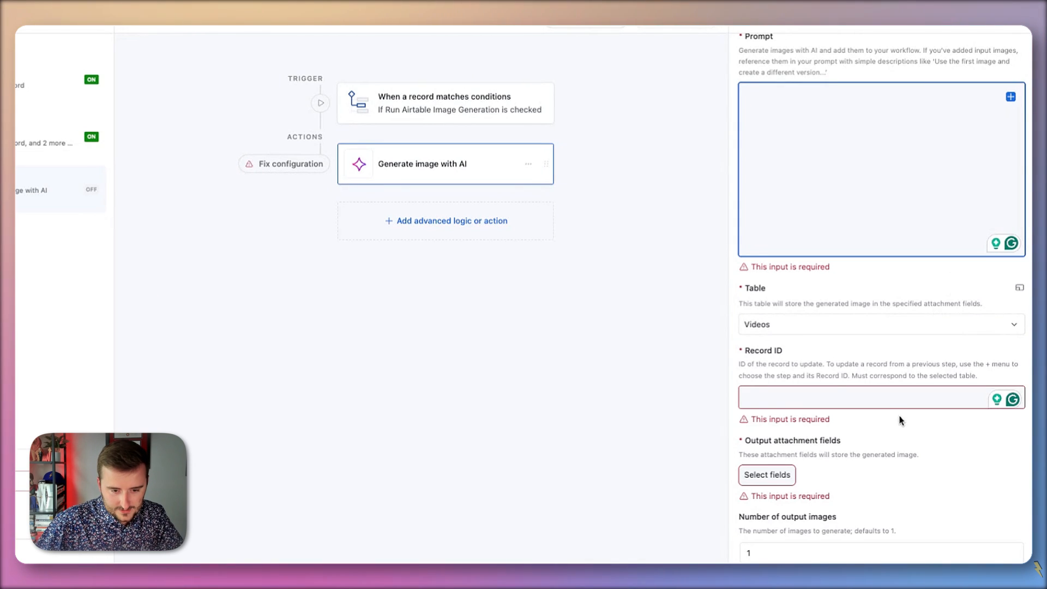
# Insert the trigger record's Airtable record ID as the Record ID and choose AI Thumbnail as the output attachment field.
pyautogui.click(889, 399)
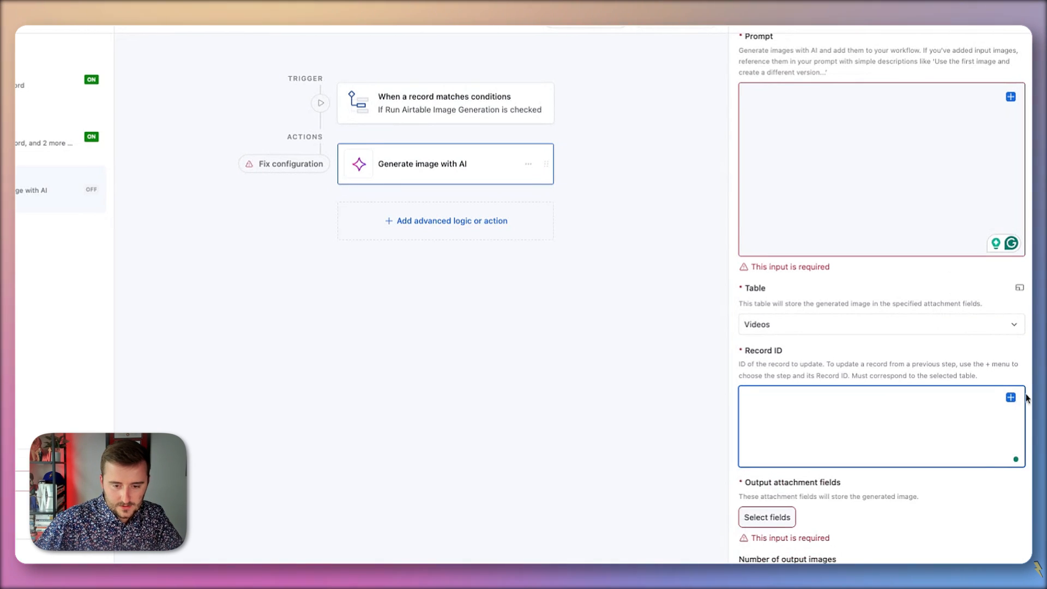
pyautogui.click(1011, 398)
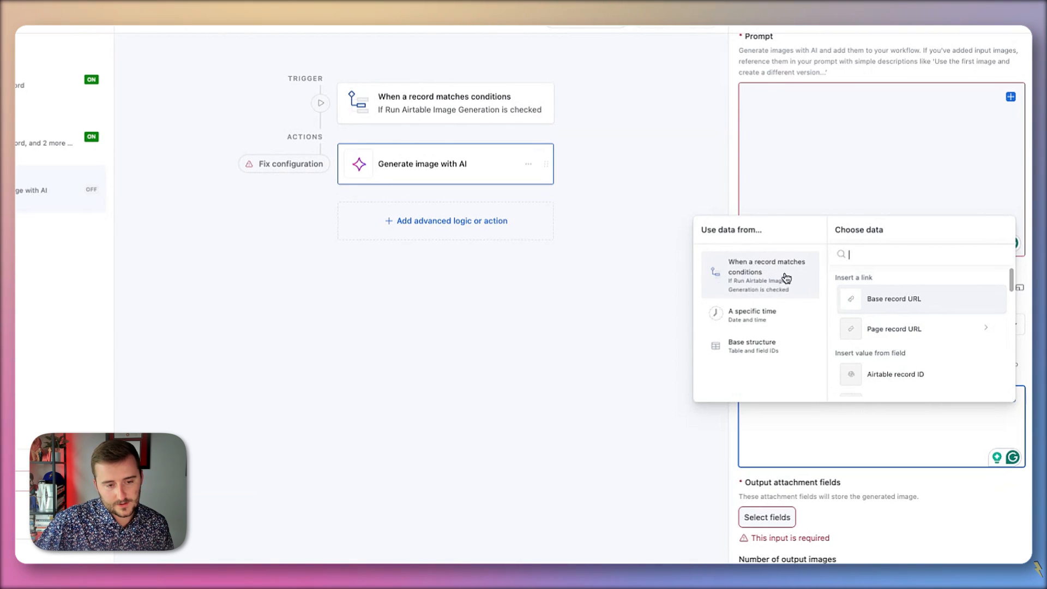
pyautogui.click(926, 388)
pyautogui.click(769, 523)
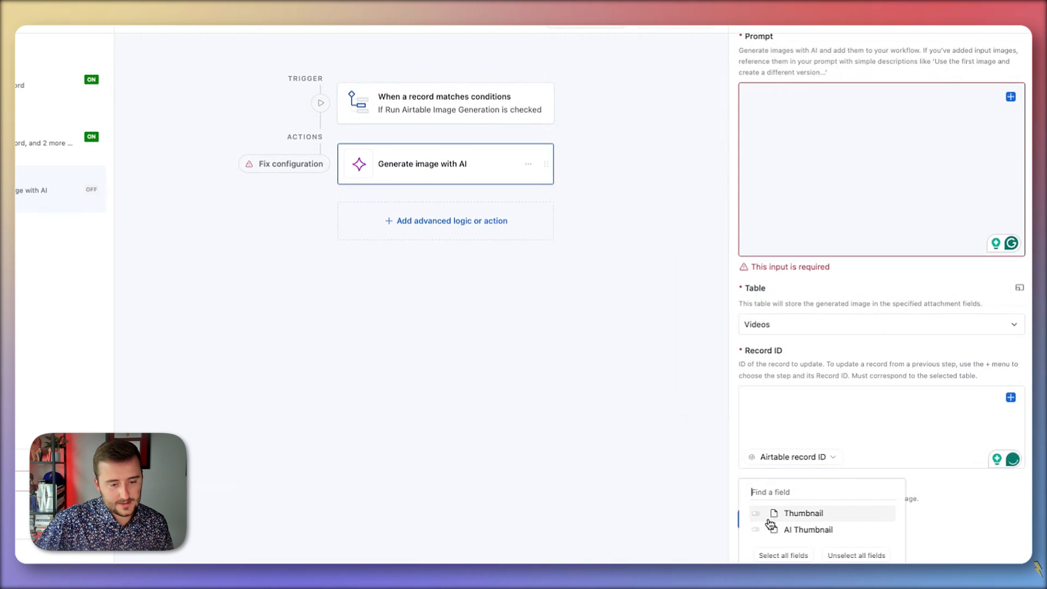
pyautogui.click(805, 530)
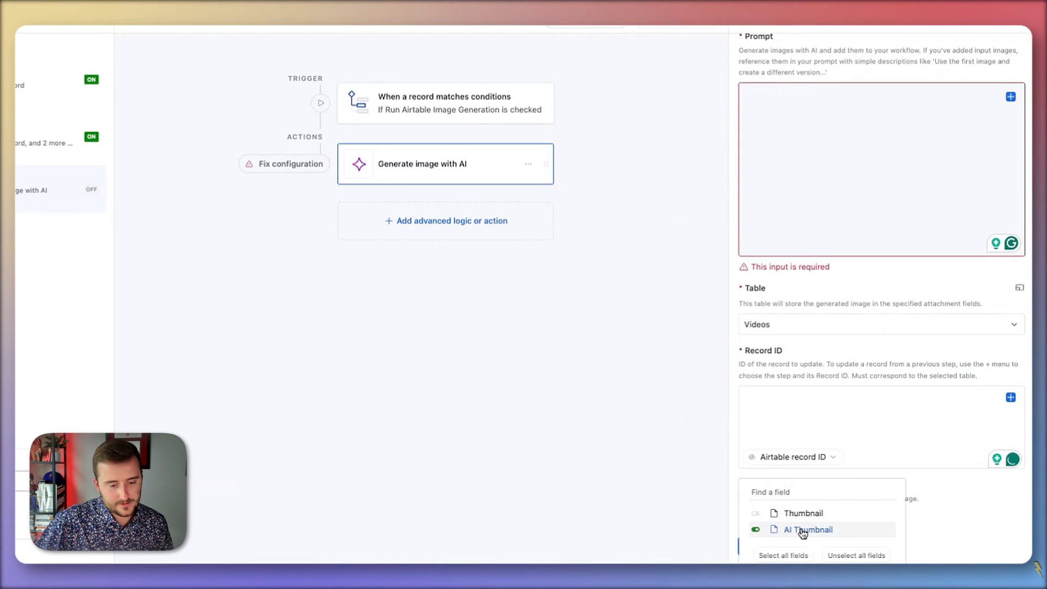
pyautogui.click(939, 488)
# Remove the blank lines in front of the Airtable record ID token in the Record ID field.
pyautogui.click(893, 461)
pyautogui.press('BackSpace')
pyautogui.press('BackSpace')
pyautogui.press('BackSpace')
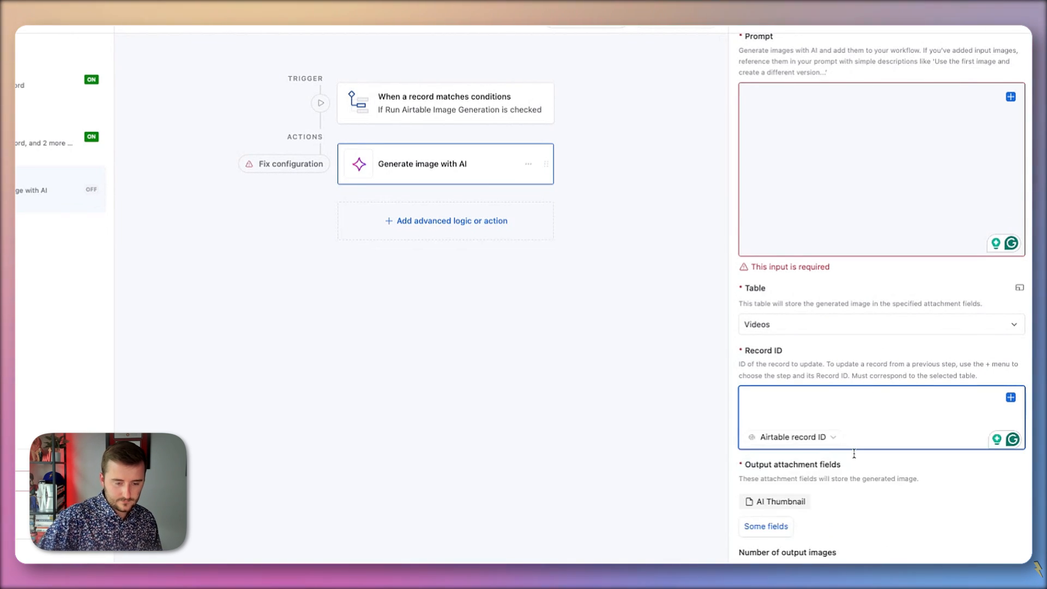
# Check the number of output images setting of the Generate image action.
pyautogui.scroll(-3, 782, 426)
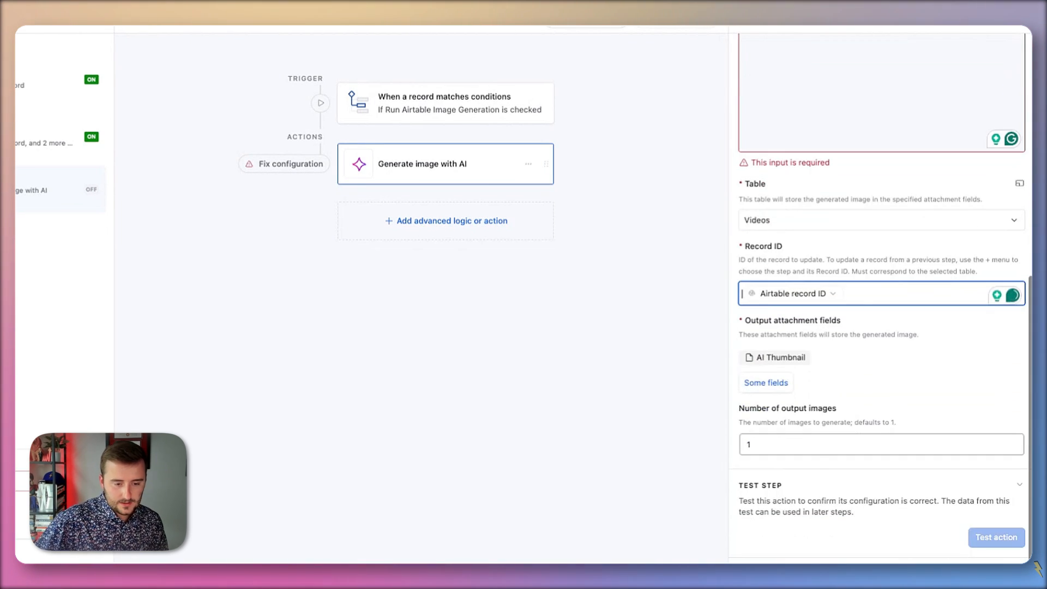
pyautogui.click(789, 437)
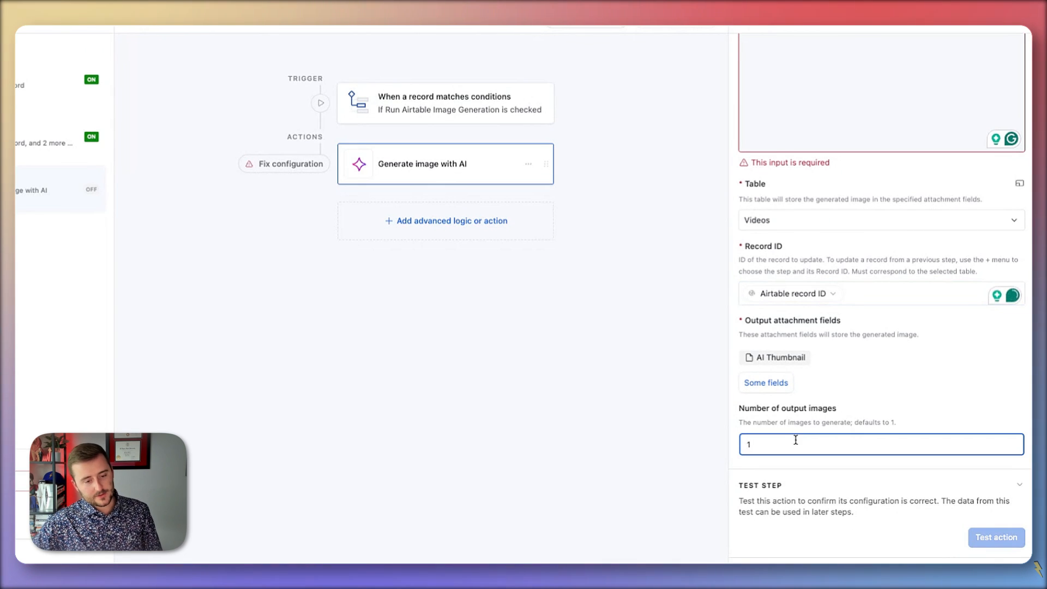
pyautogui.doubleClick(799, 442)
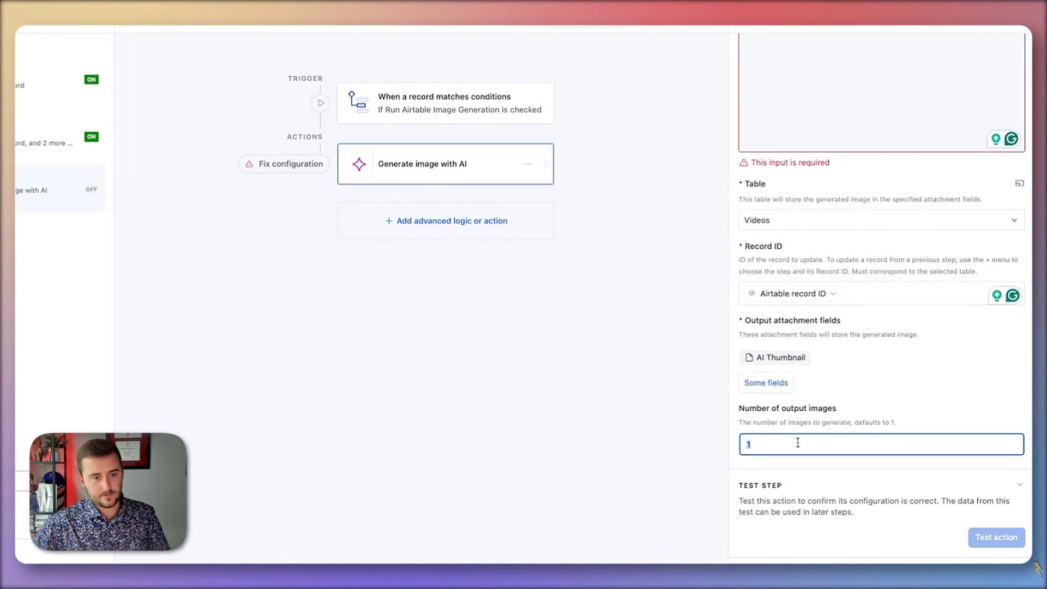
# Start the Generate image action's prompt with the text: Generate a Youtube thumbnail for this video titled ".
pyautogui.scroll(5, 798, 327)
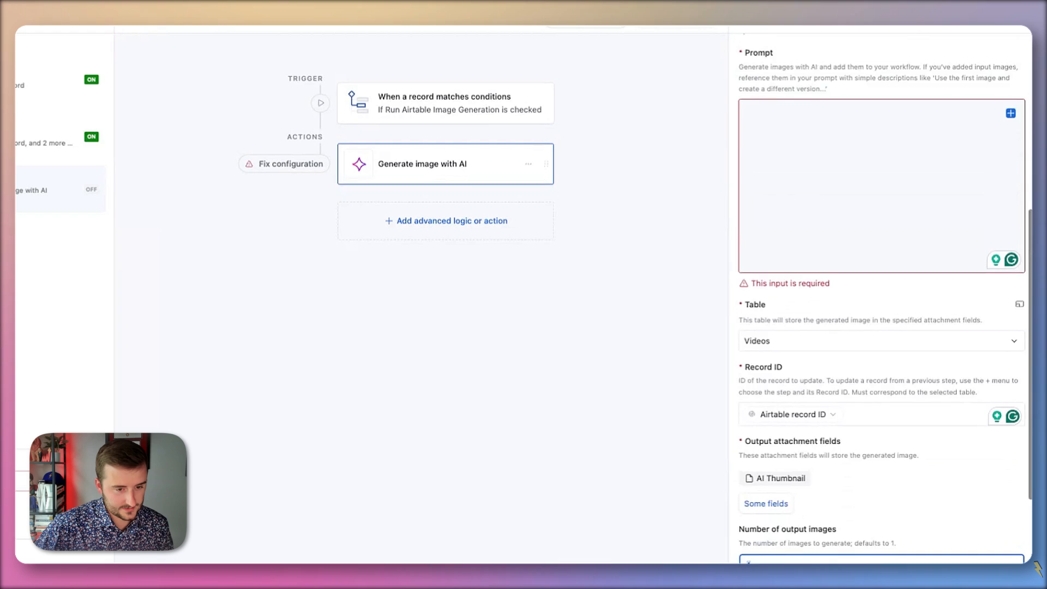
pyautogui.click(797, 320)
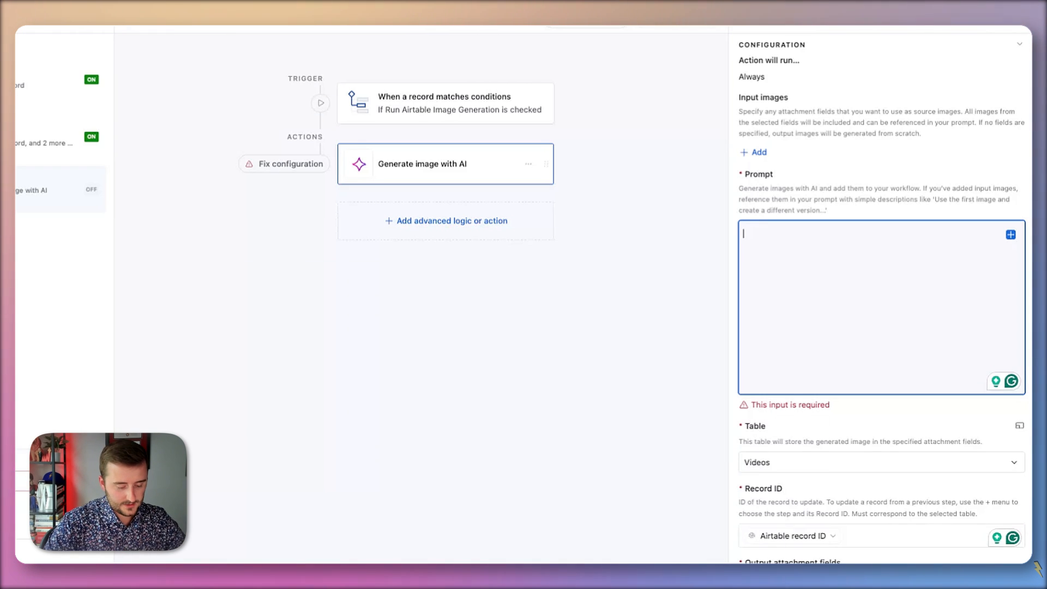
pyautogui.write('Generate a ')
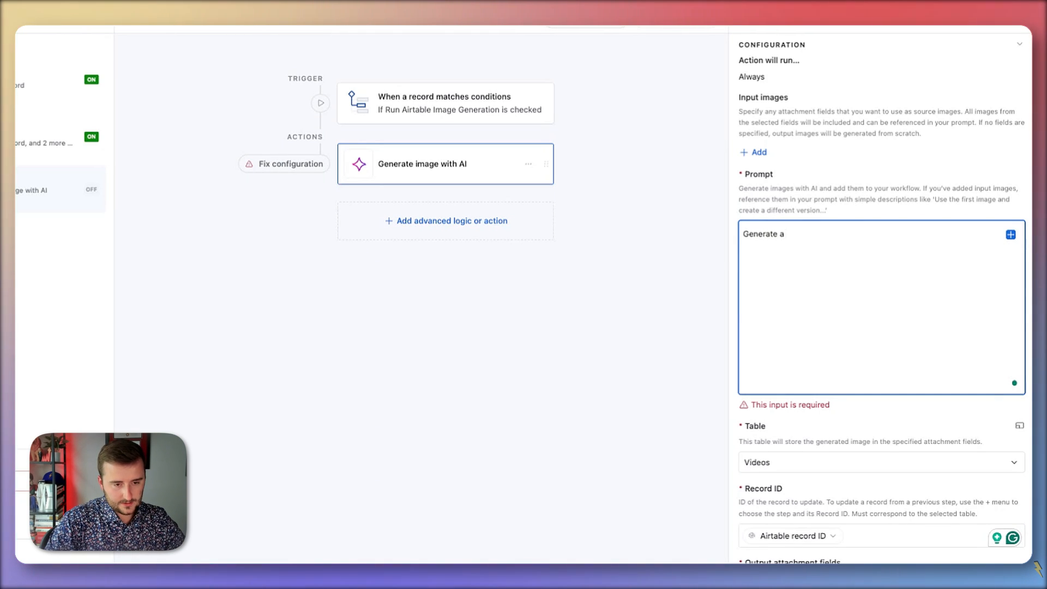
pyautogui.write('Youtube th')
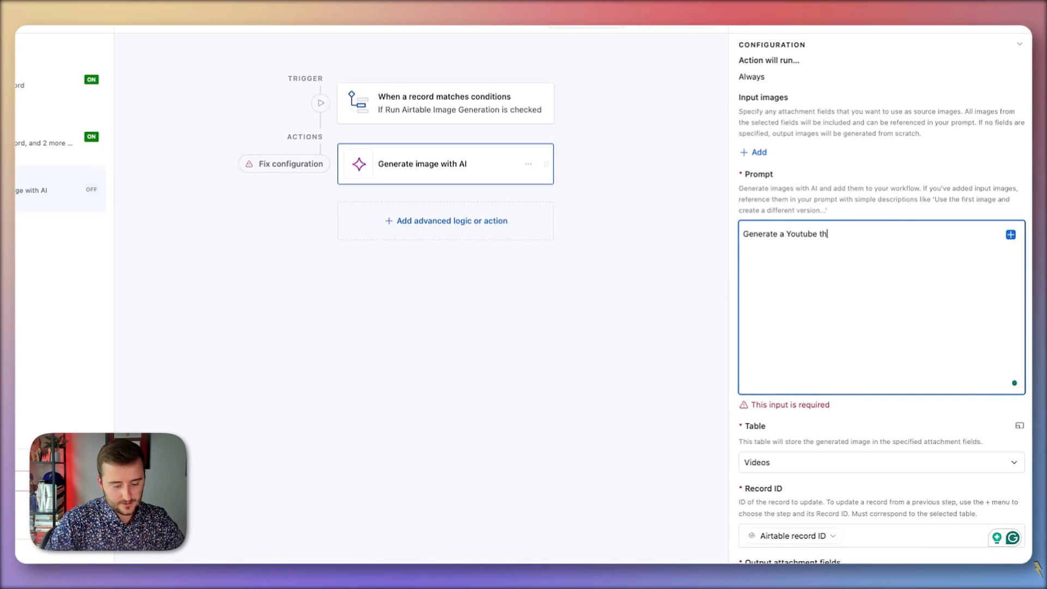
pyautogui.write('umbnail for ')
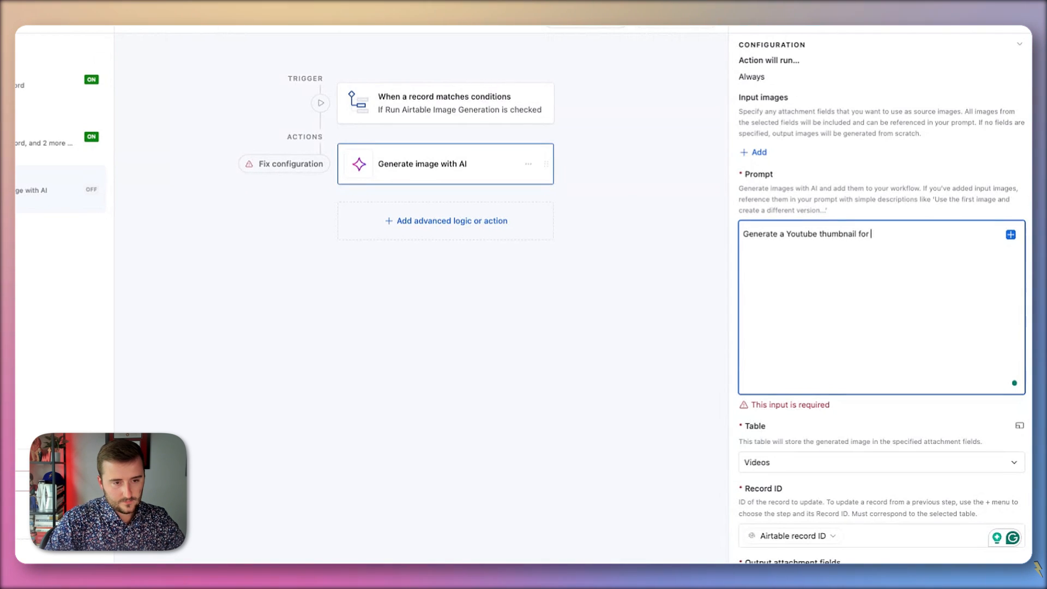
pyautogui.write('this ')
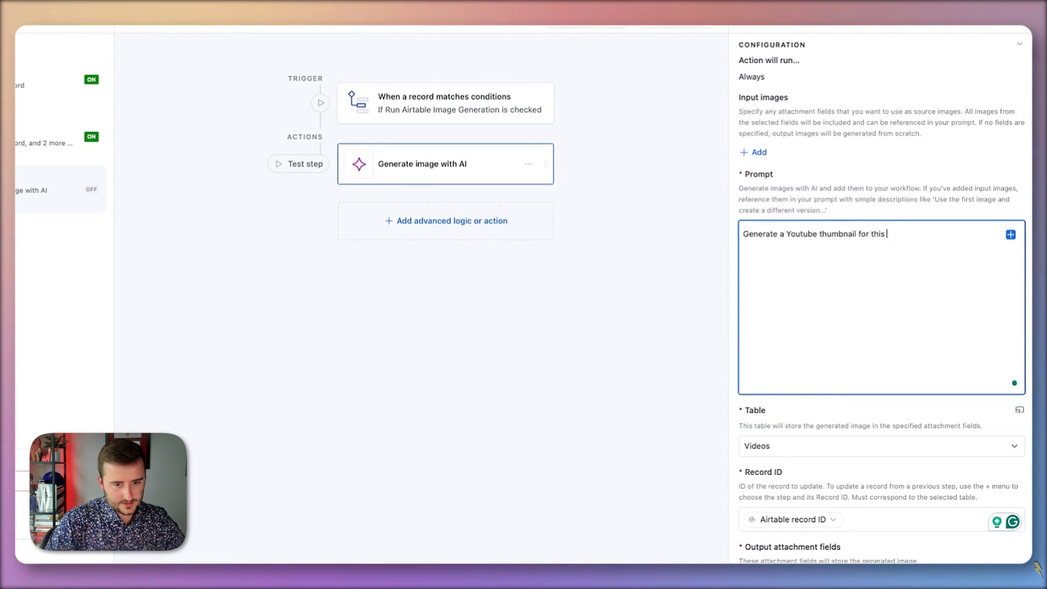
pyautogui.write('video titled "')
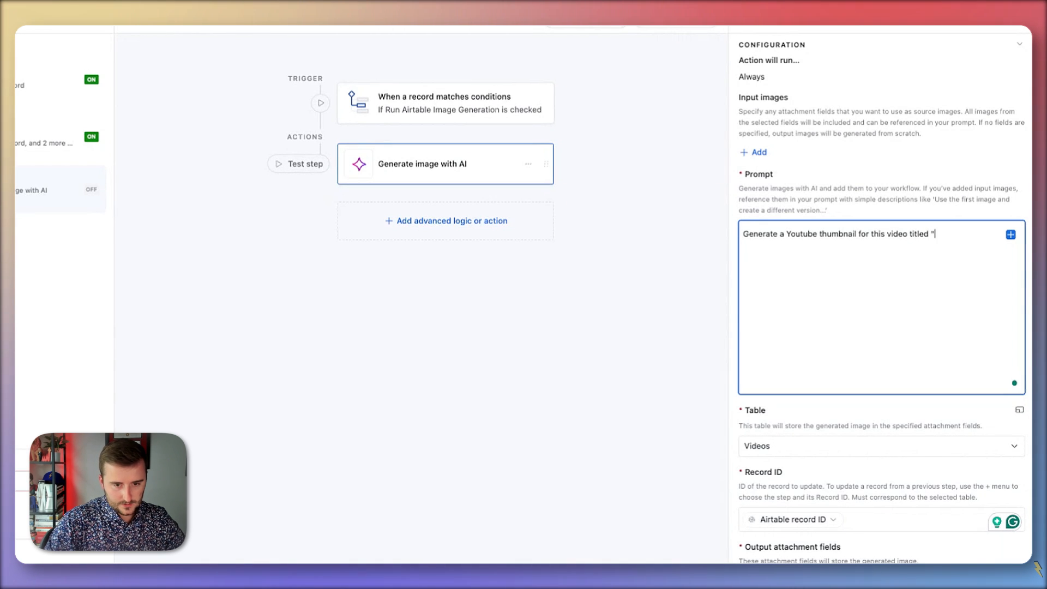
# Insert the trigger record's Name field after the opening quotation mark in the prompt, followed by a closing quotation mark and a period.
pyautogui.click(1011, 235)
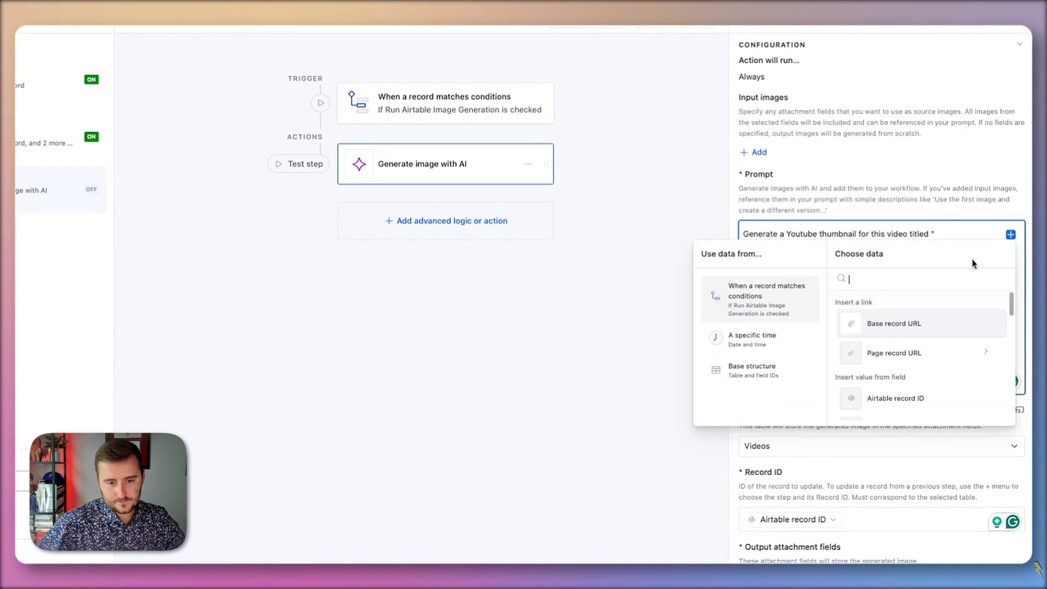
pyautogui.scroll(-2, 923, 410)
pyautogui.click(879, 366)
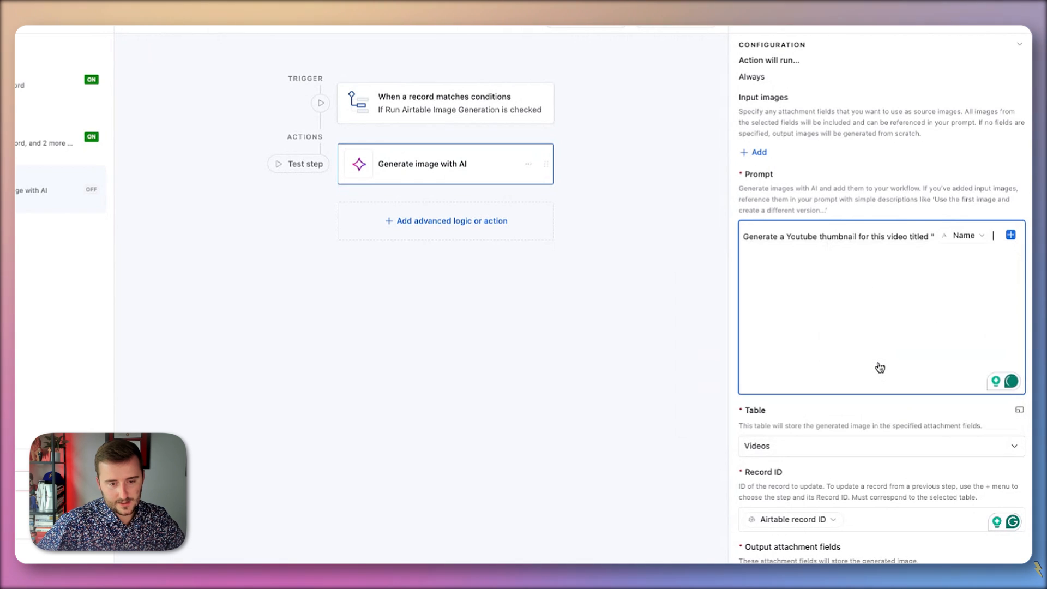
pyautogui.write('"')
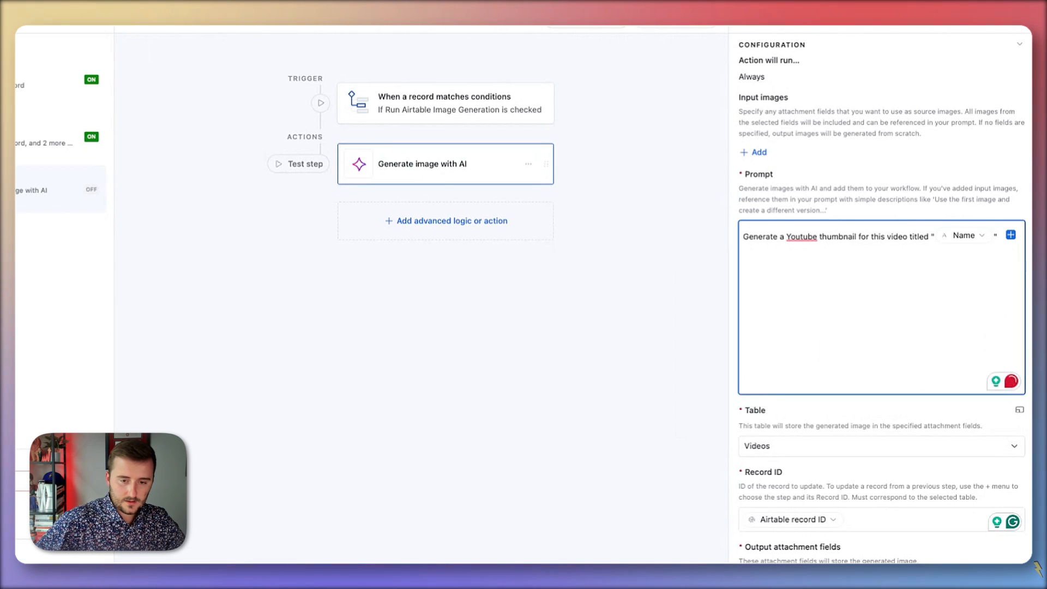
pyautogui.write(', ')
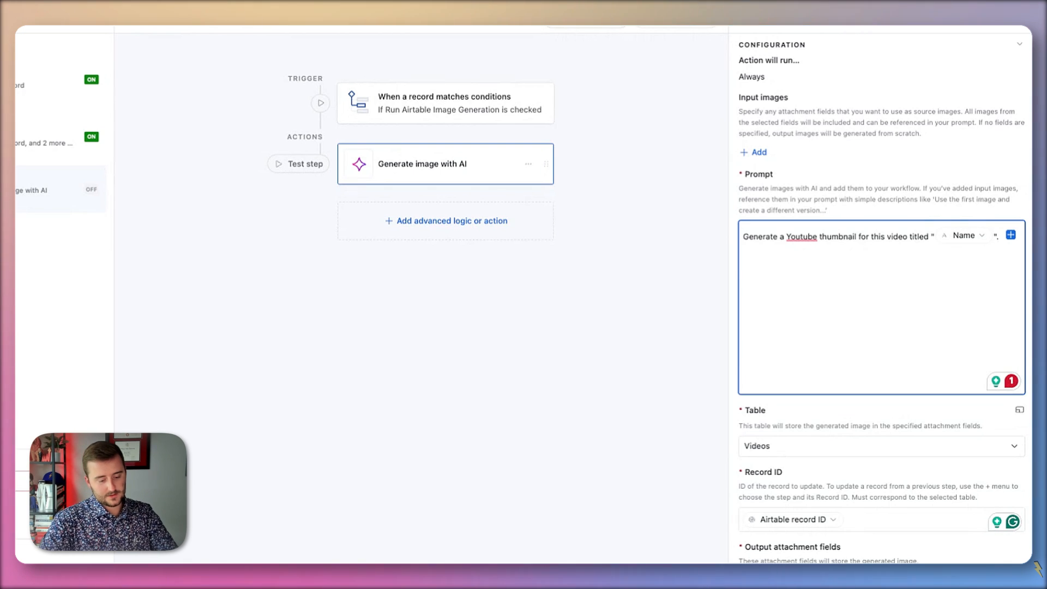
# Add a second line to the prompt reading "Give it a theme as West Hollywood + Beachy.".
pyautogui.write('Give it a theme of')
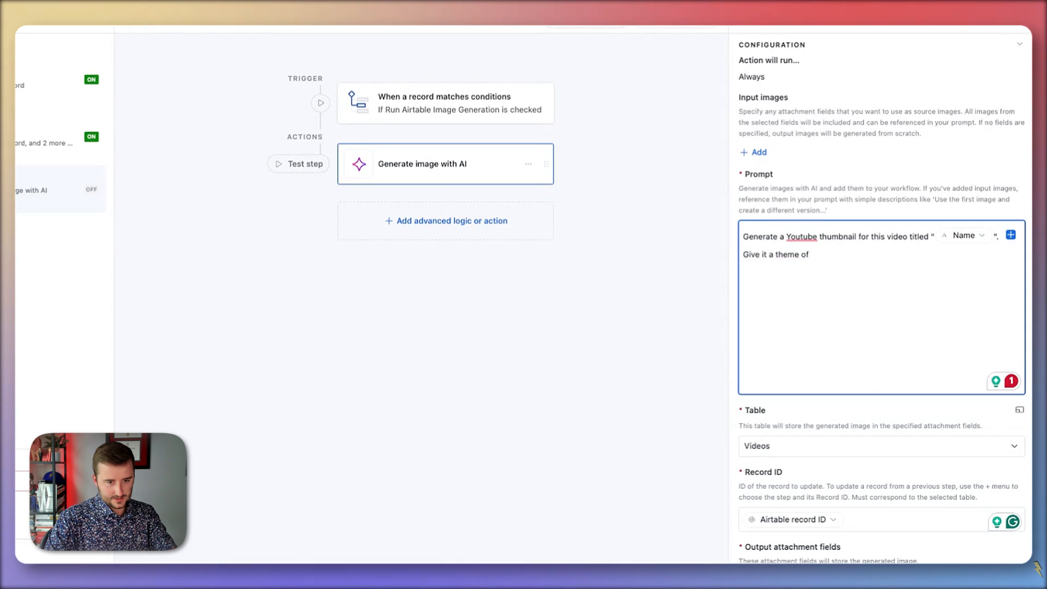
pyautogui.press('BackSpace')
pyautogui.press('BackSpace')
pyautogui.write('as West ')
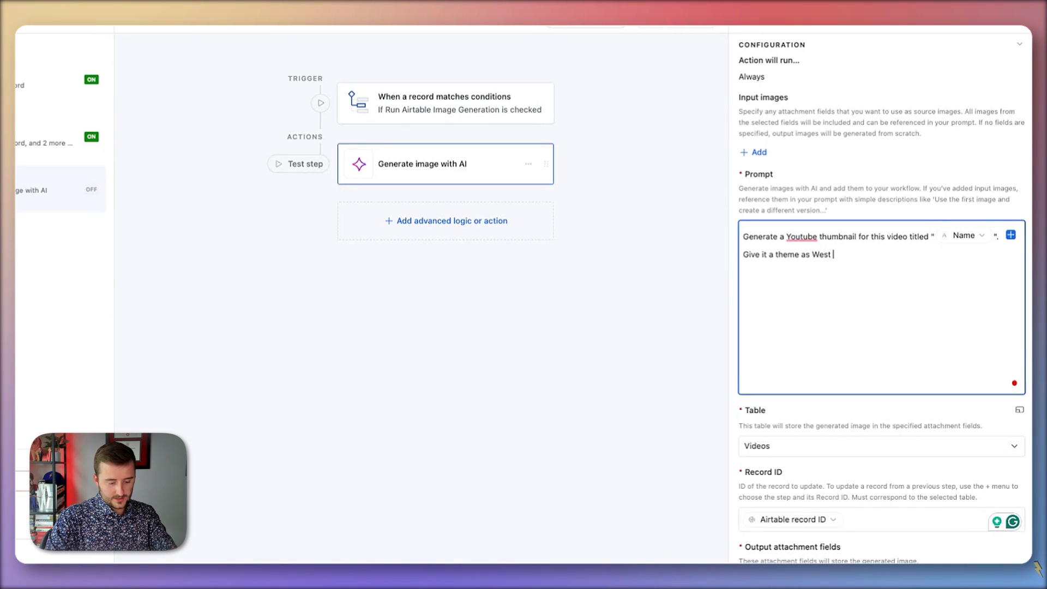
pyautogui.write('Hollywo')
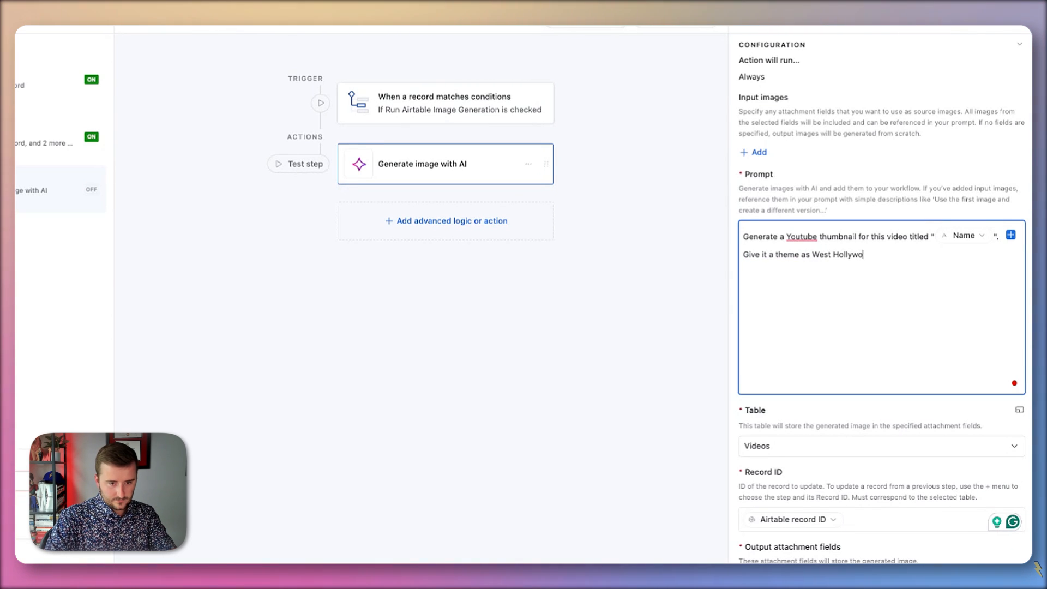
pyautogui.write('od')
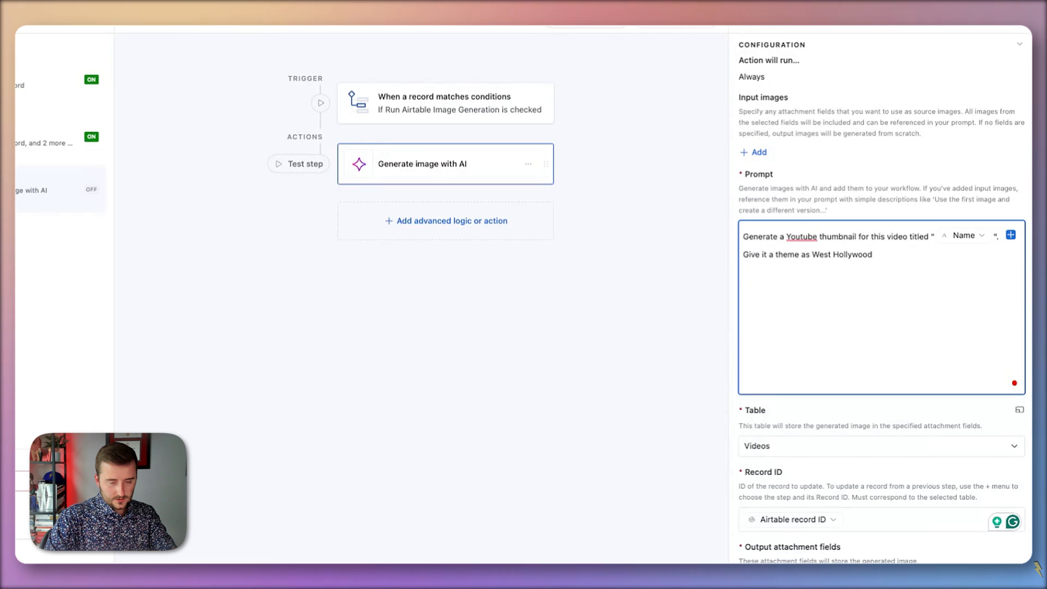
pyautogui.write(' + Beachy.')
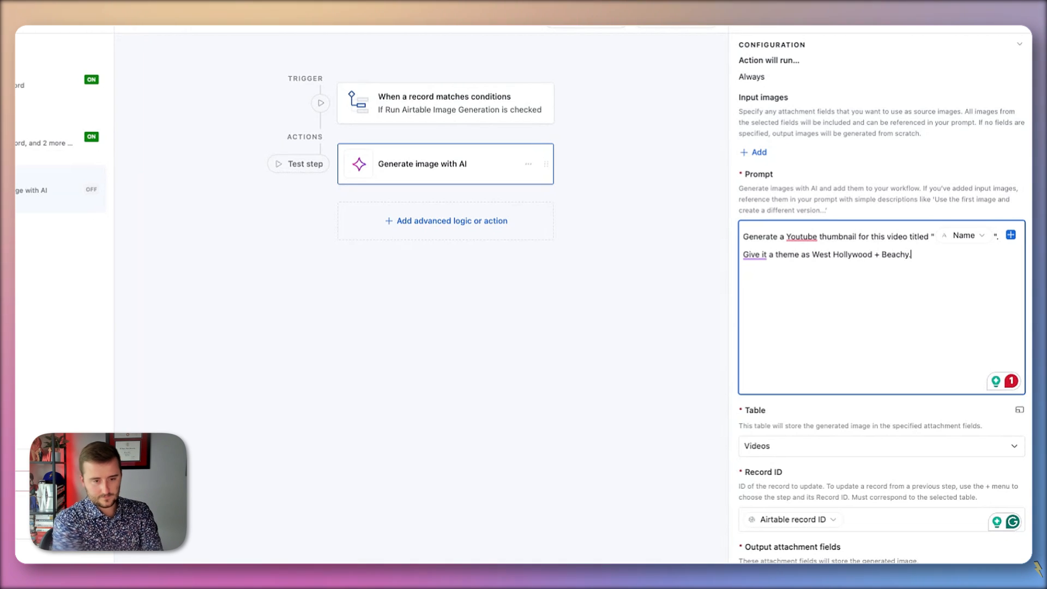
# Apply the Grammarly rewrites to the theme line so it reads "Give it a theme, such, such as West Hollywood and beachy.".
pyautogui.moveTo(806, 255)
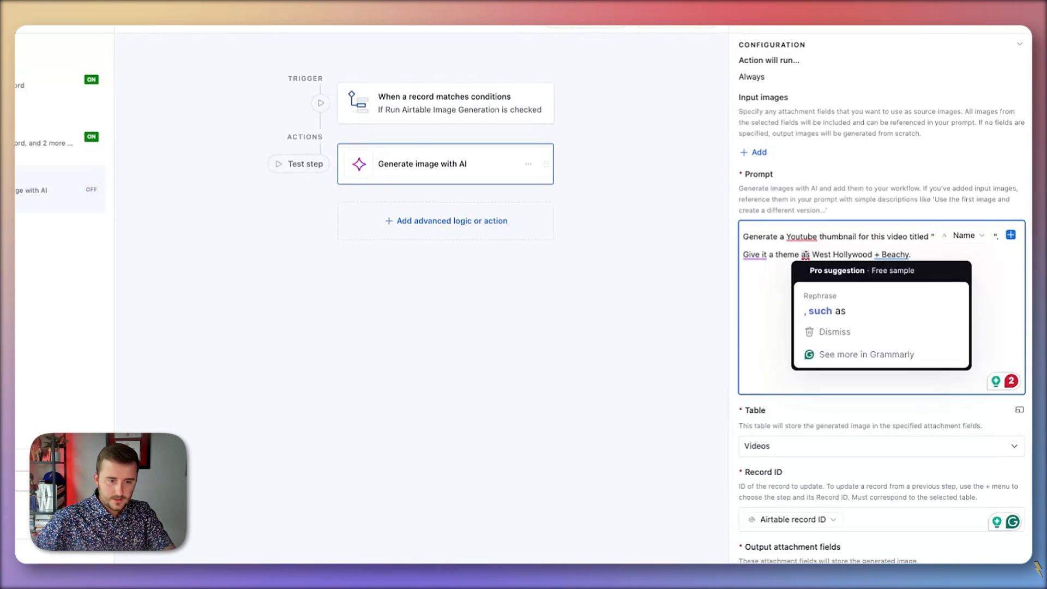
pyautogui.click(875, 297)
pyautogui.moveTo(930, 260)
pyautogui.click(957, 319)
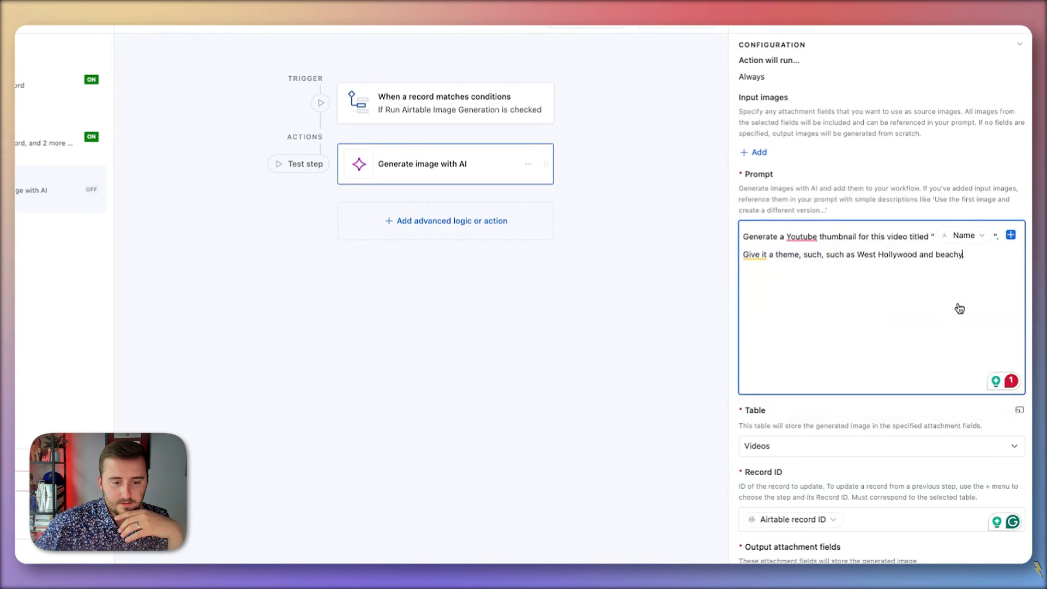
pyautogui.write('.')
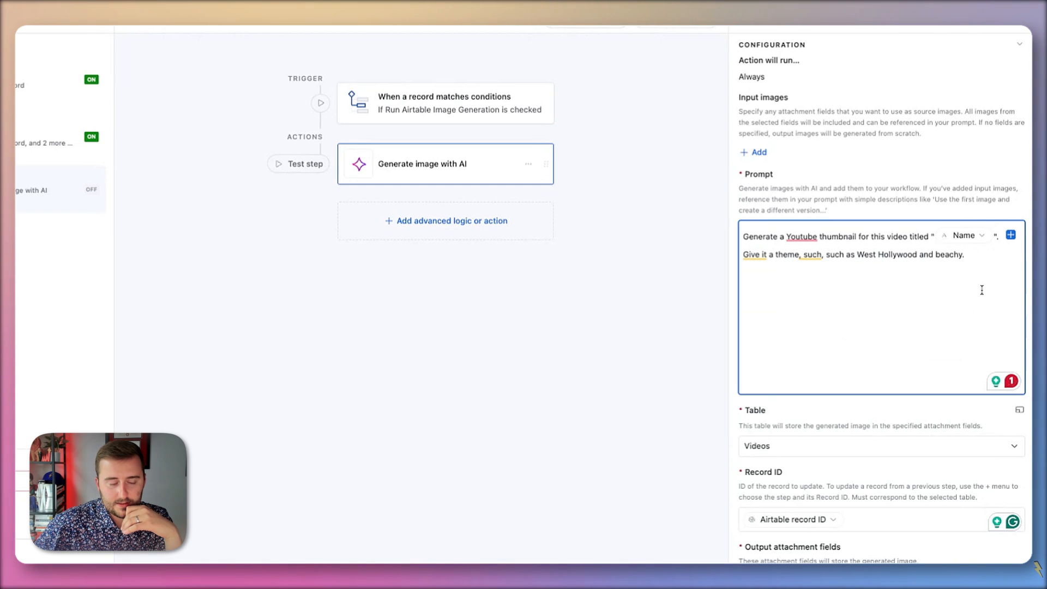
# Review the Generate image action's Table, Record ID, Output attachment fields, Prompt and Input images settings.
pyautogui.scroll(-5, 982, 290)
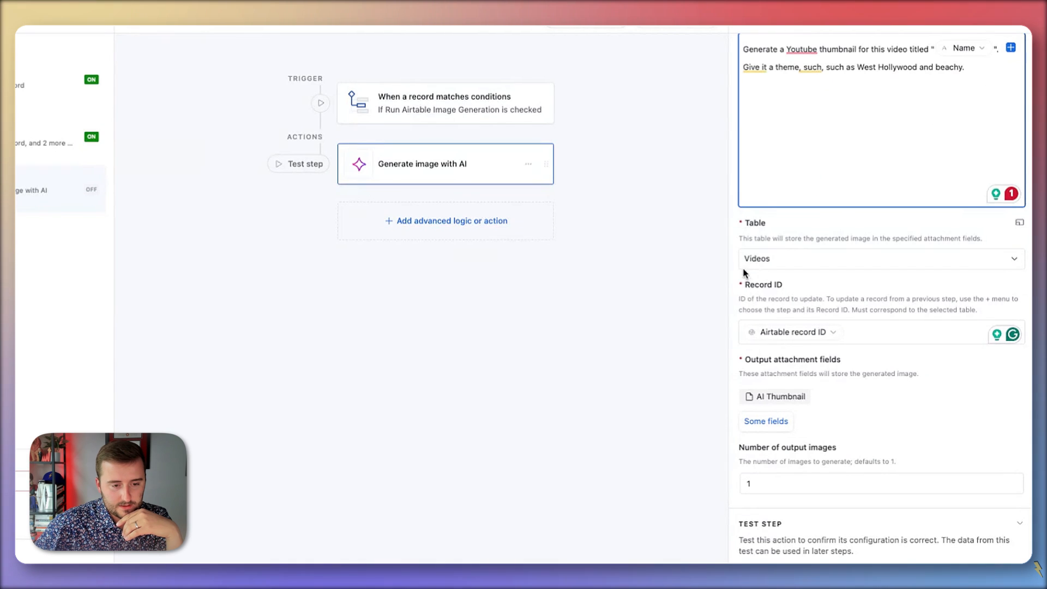
pyautogui.moveTo(757, 223); pyautogui.dragTo(796, 238)
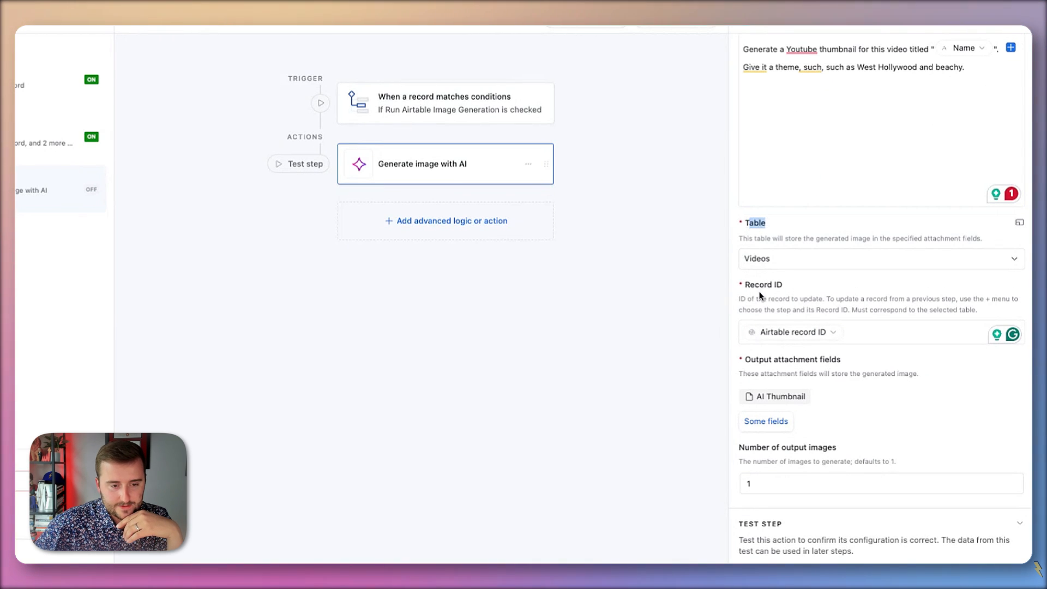
pyautogui.moveTo(745, 288); pyautogui.dragTo(849, 298)
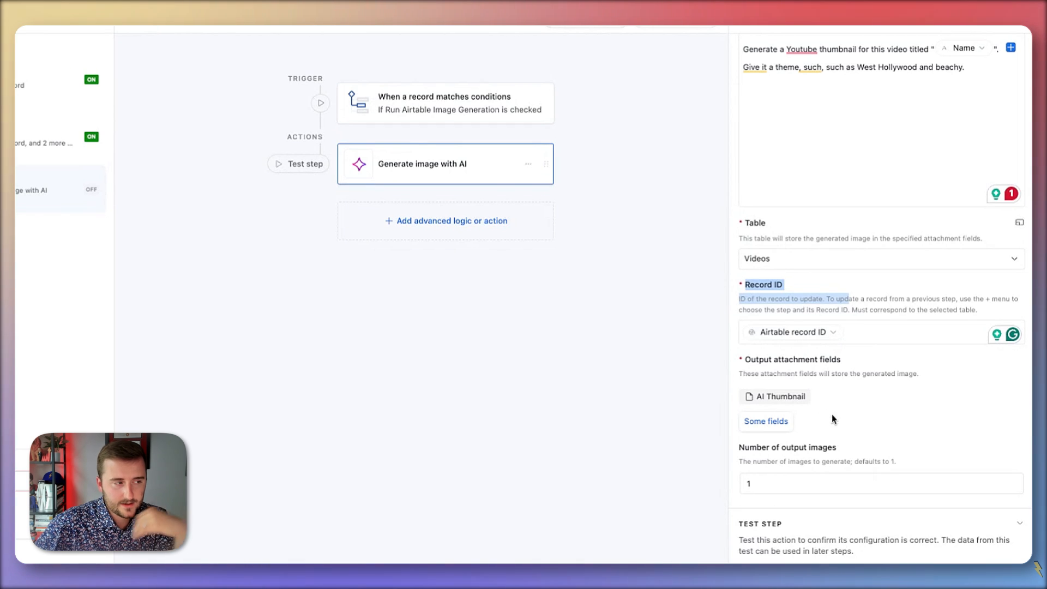
pyautogui.moveTo(744, 358); pyautogui.dragTo(838, 377)
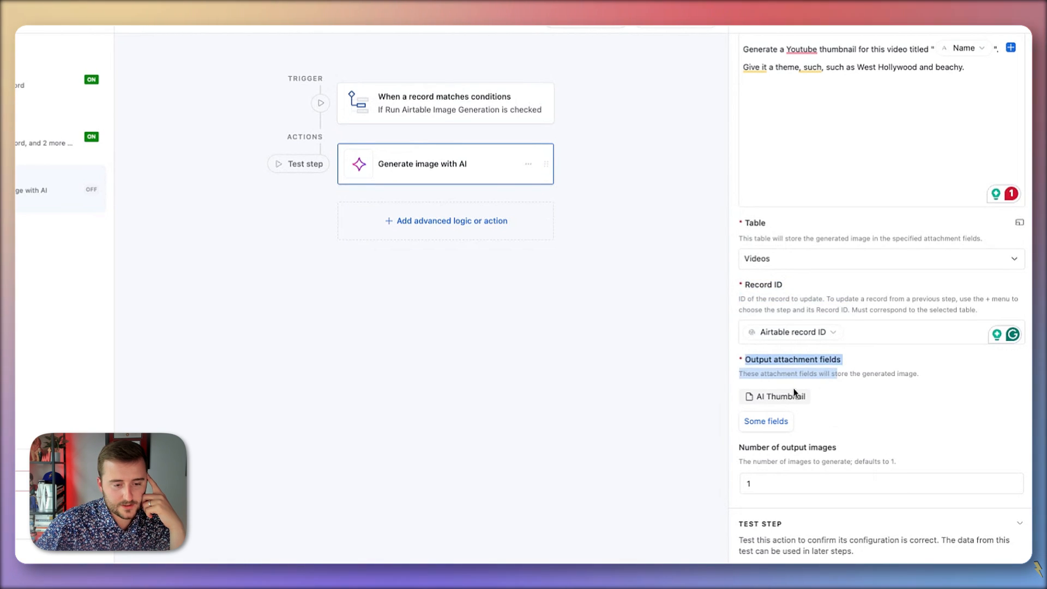
pyautogui.scroll(7, 781, 394)
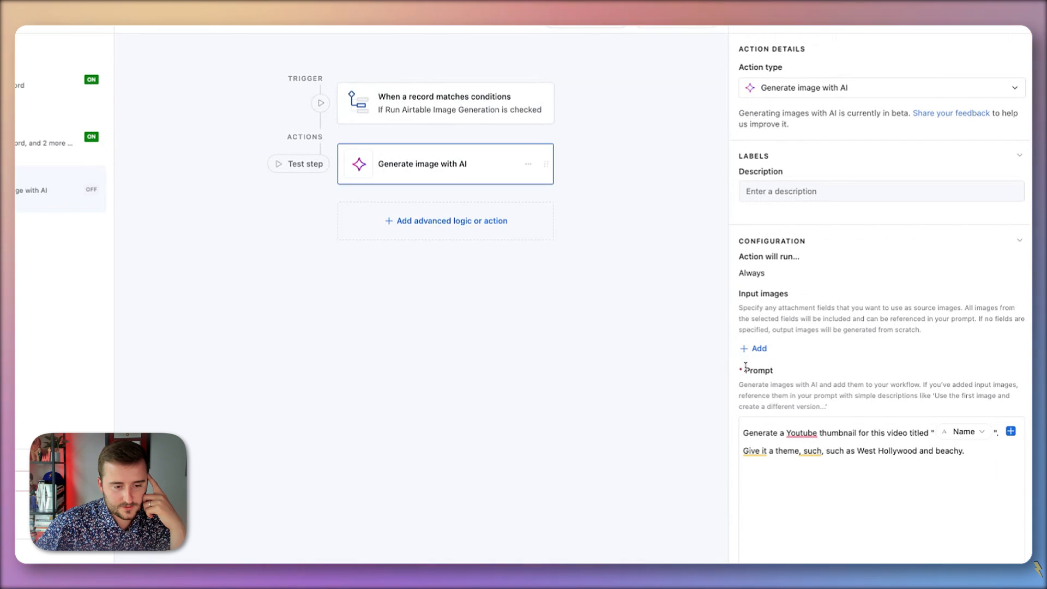
pyautogui.moveTo(746, 368); pyautogui.dragTo(746, 369)
pyautogui.tripleClick(740, 291)
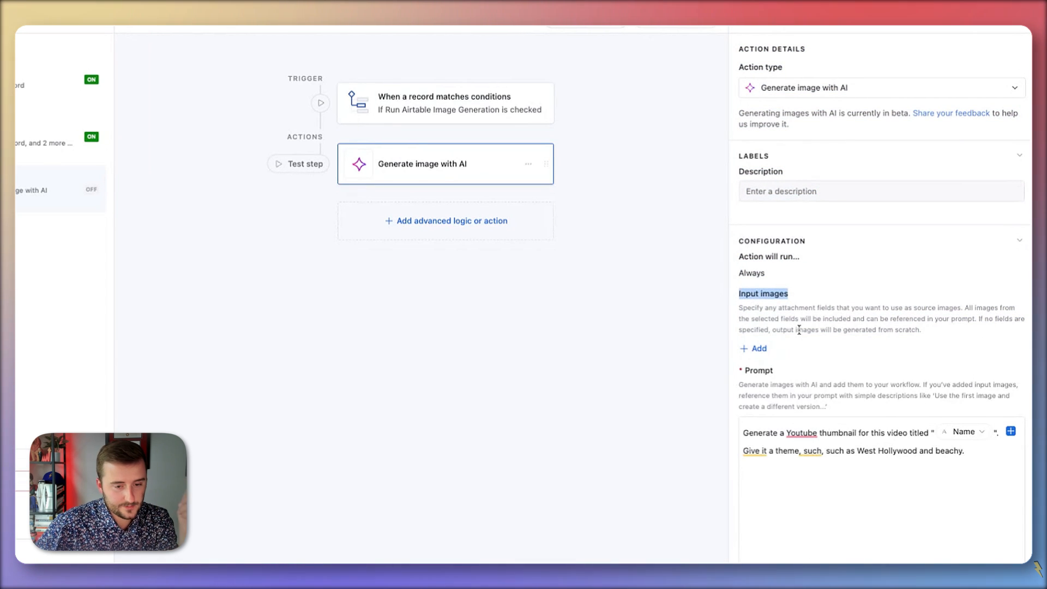
# Turn on the Create AI Thumbnail automation, look at the Videos data, and open the existing AI Thumbnail automation.
pyautogui.click(162, 36)
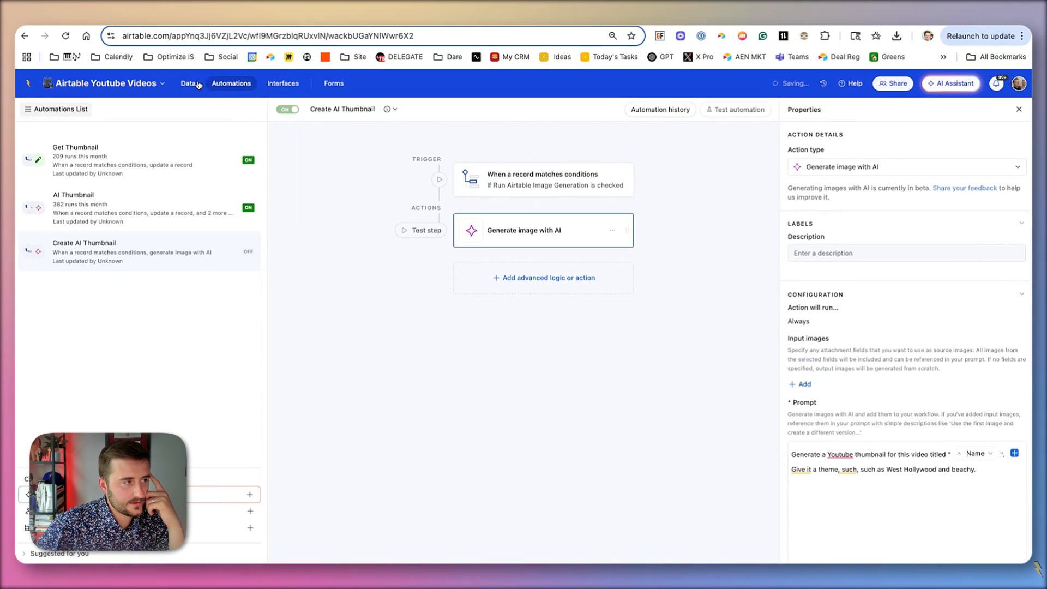
pyautogui.click(198, 84)
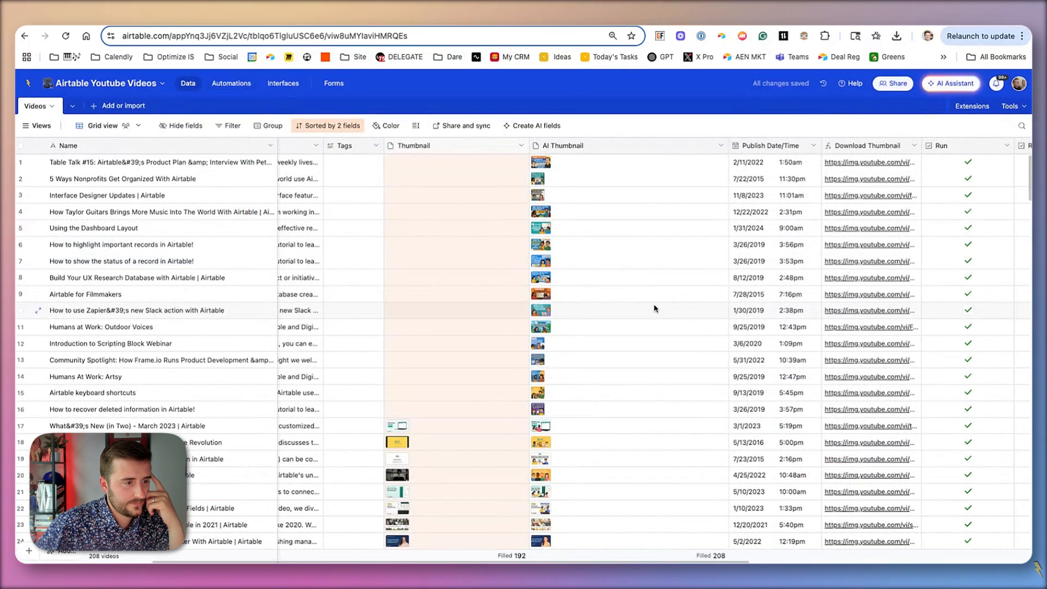
pyautogui.click(237, 85)
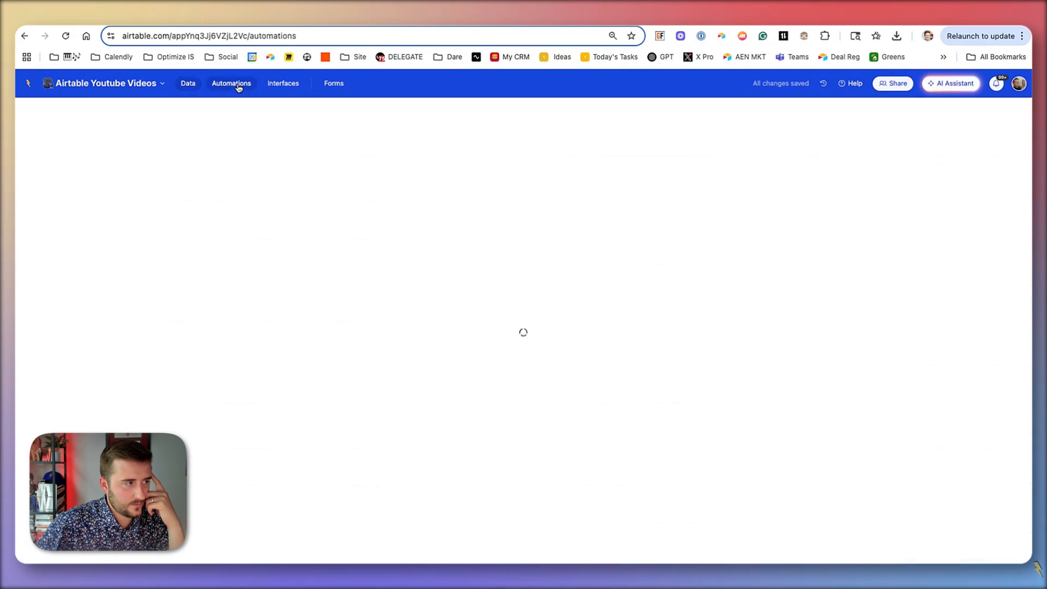
pyautogui.click(105, 205)
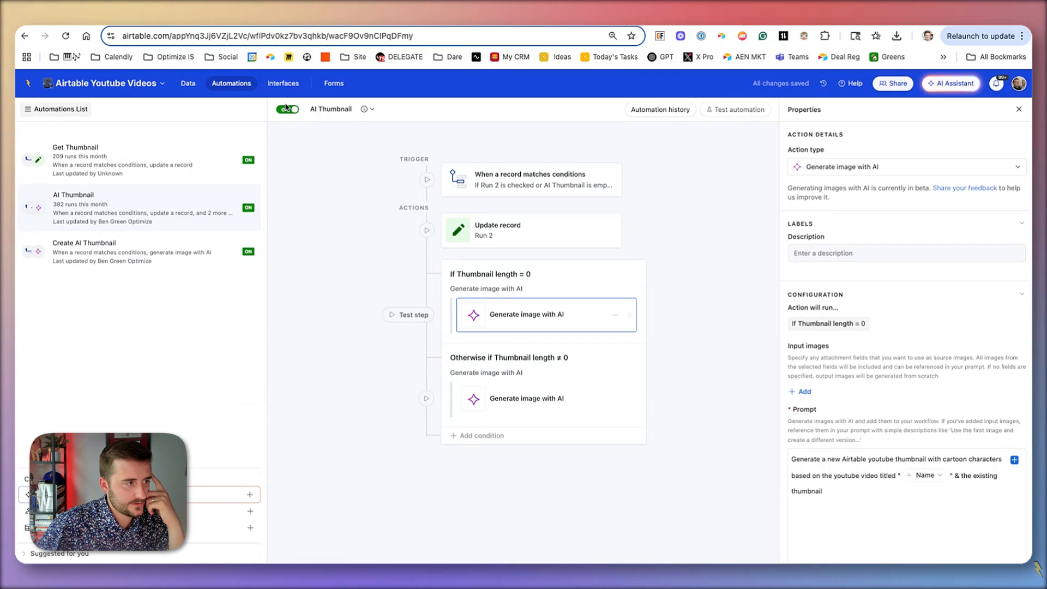
# Return to the Videos table and set the grid's row height to Extra Tall.
pyautogui.click(186, 85)
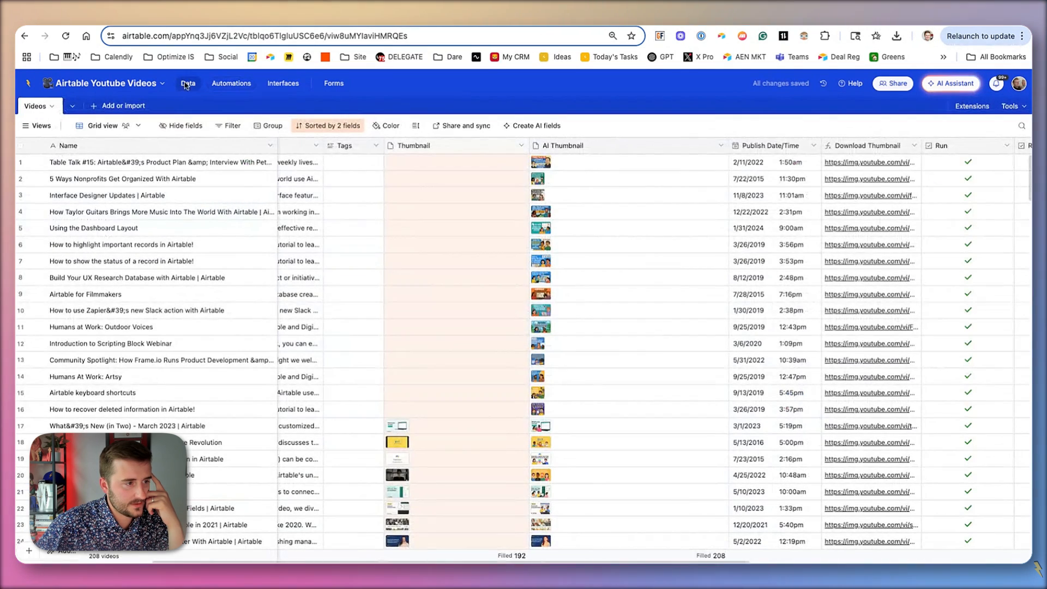
pyautogui.click(416, 125)
pyautogui.click(443, 209)
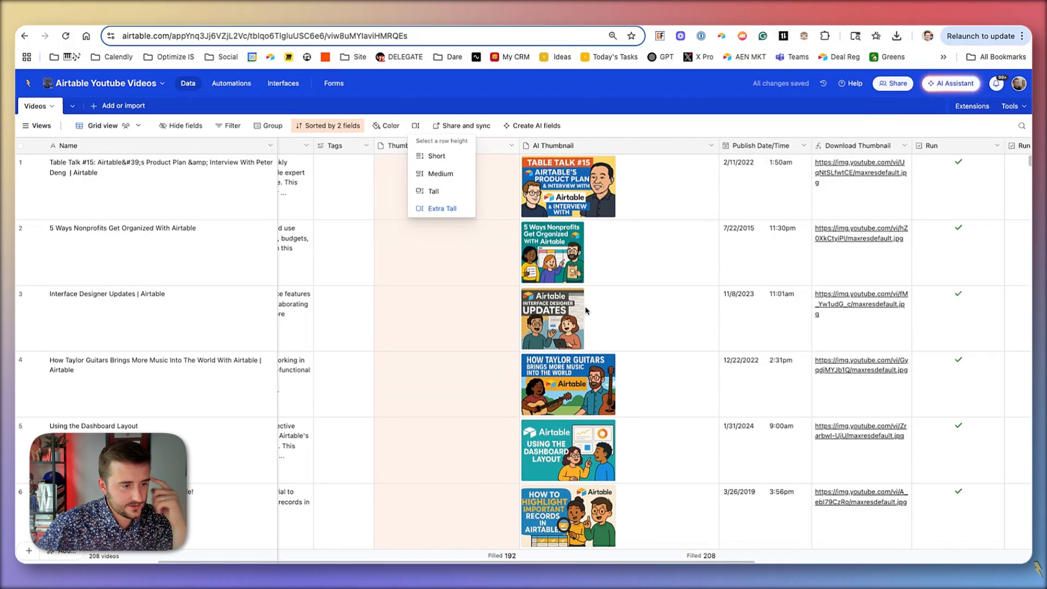
# Find the "Humans At Work: Artsy" record and clear the image from its AI Thumbnail field.
pyautogui.scroll(-10, 587, 311)
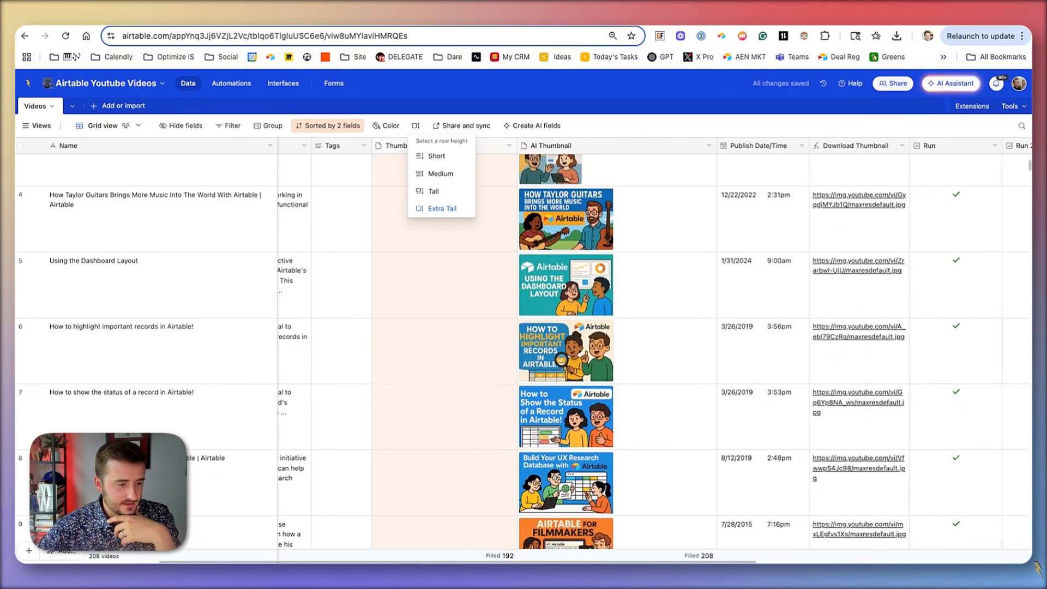
pyautogui.scroll(-12, 586, 311)
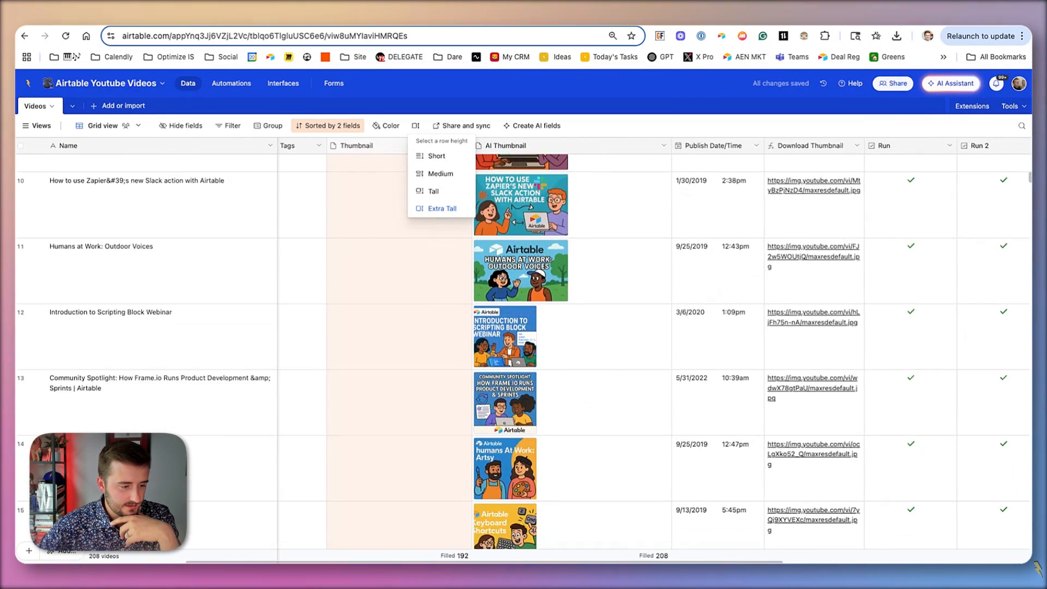
pyautogui.scroll(-2, 573, 297)
pyautogui.click(573, 299)
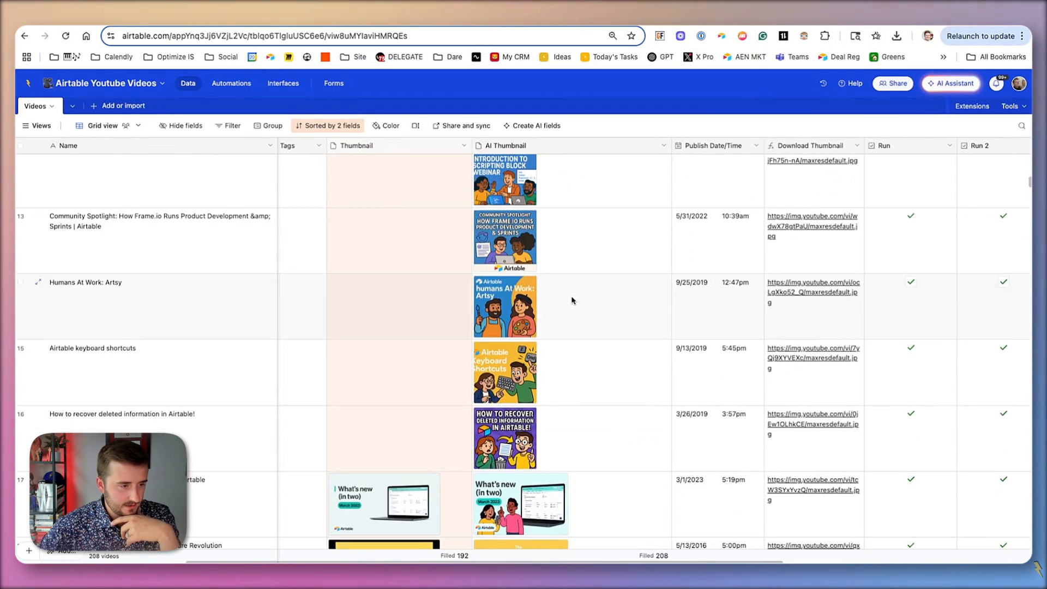
pyautogui.click(562, 299)
pyautogui.press('BackSpace')
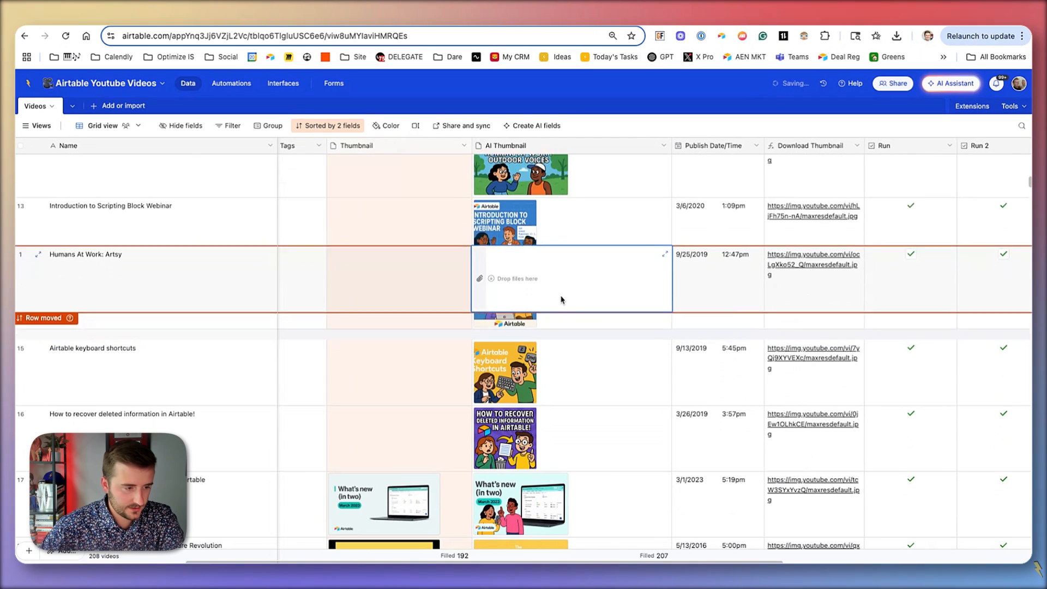
# Clear the AI Thumbnail images of the "Airtable keyboard shortcuts" and "Airtable SXSW 2016 Talk - The DIY Software Revolution" records.
pyautogui.click(556, 376)
pyautogui.press('BackSpace')
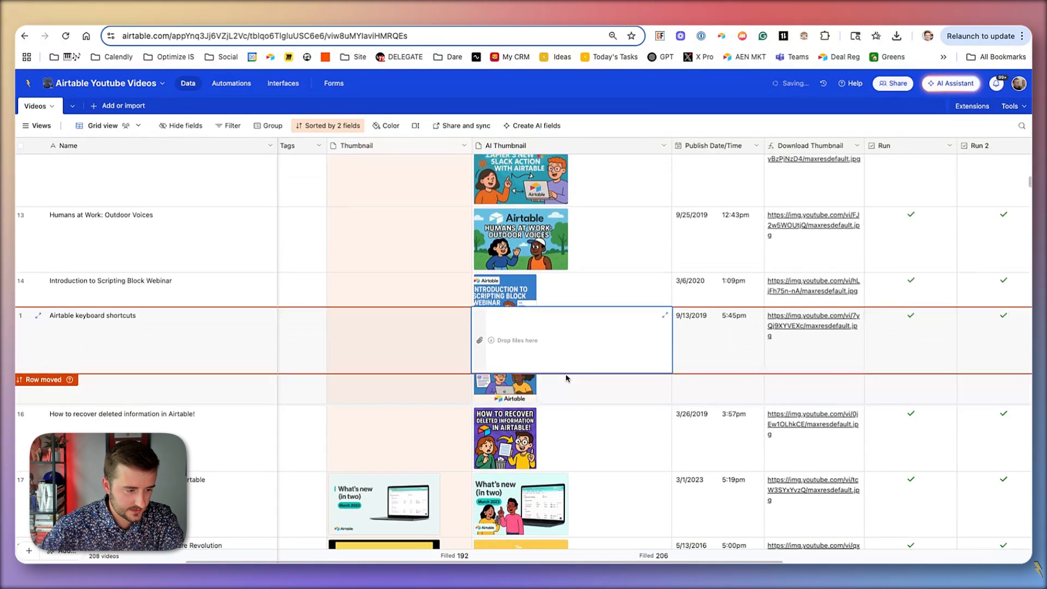
pyautogui.scroll(-5, 566, 378)
pyautogui.click(589, 355)
pyautogui.press('BackSpace')
pyautogui.scroll(-5, 589, 355)
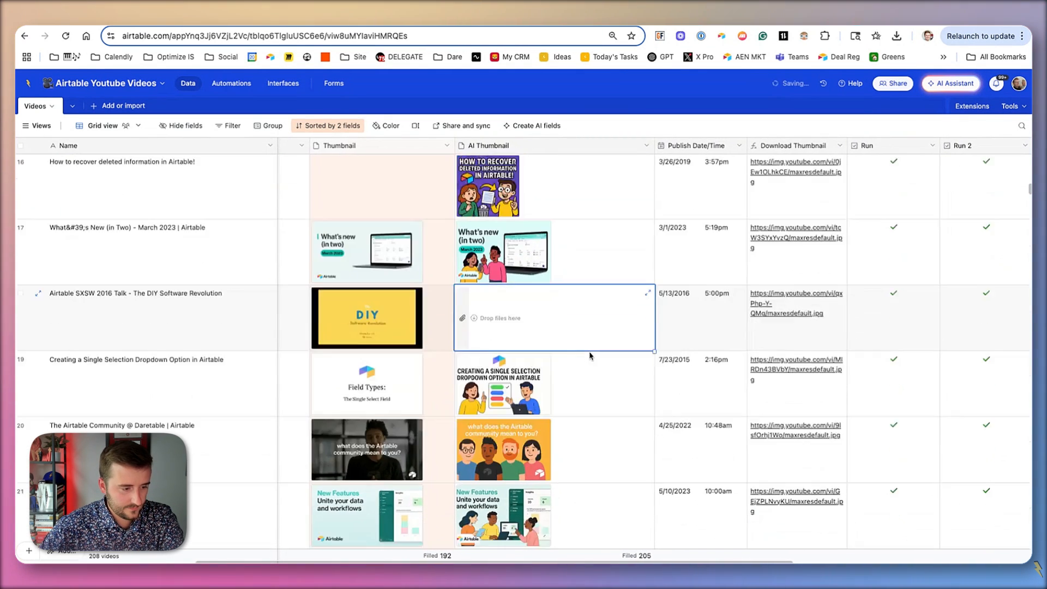
# Clear the AI Thumbnail images of the "Copy-Pasting an Entire Column" and "Adding a Collaborator to a Team" records.
pyautogui.scroll(-5, 589, 356)
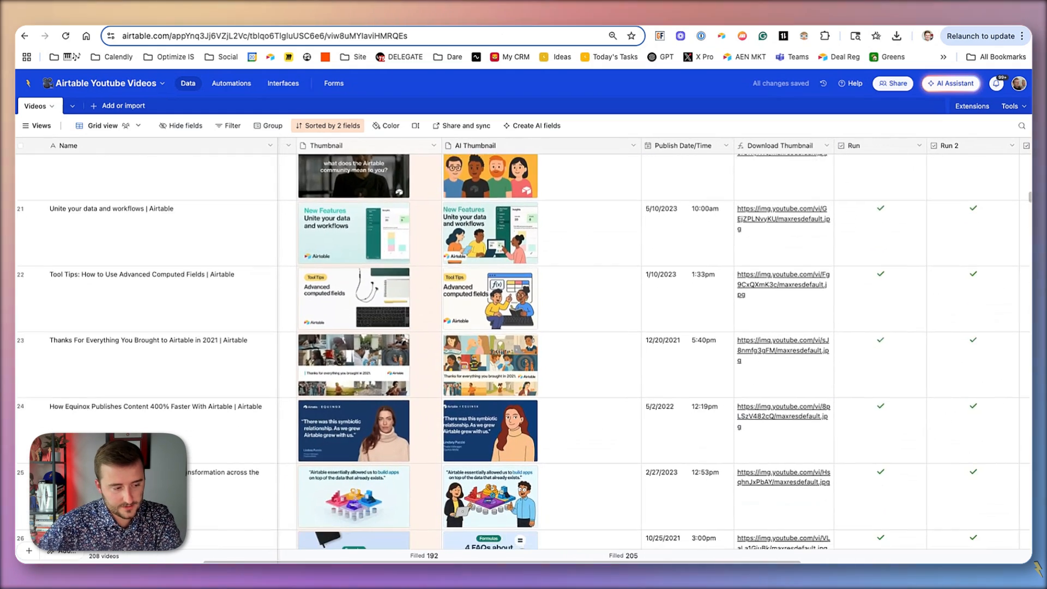
pyautogui.scroll(-3, 496, 532)
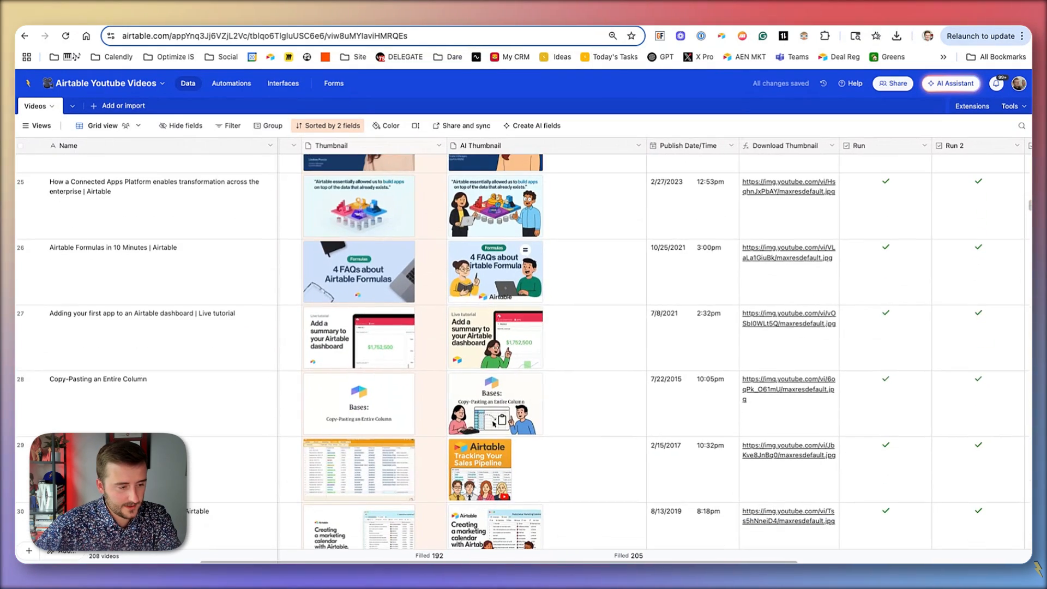
pyautogui.click(582, 404)
pyautogui.press('BackSpace')
pyautogui.scroll(-3, 583, 406)
pyautogui.scroll(-2, 583, 405)
pyautogui.click(602, 424)
pyautogui.press('BackSpace')
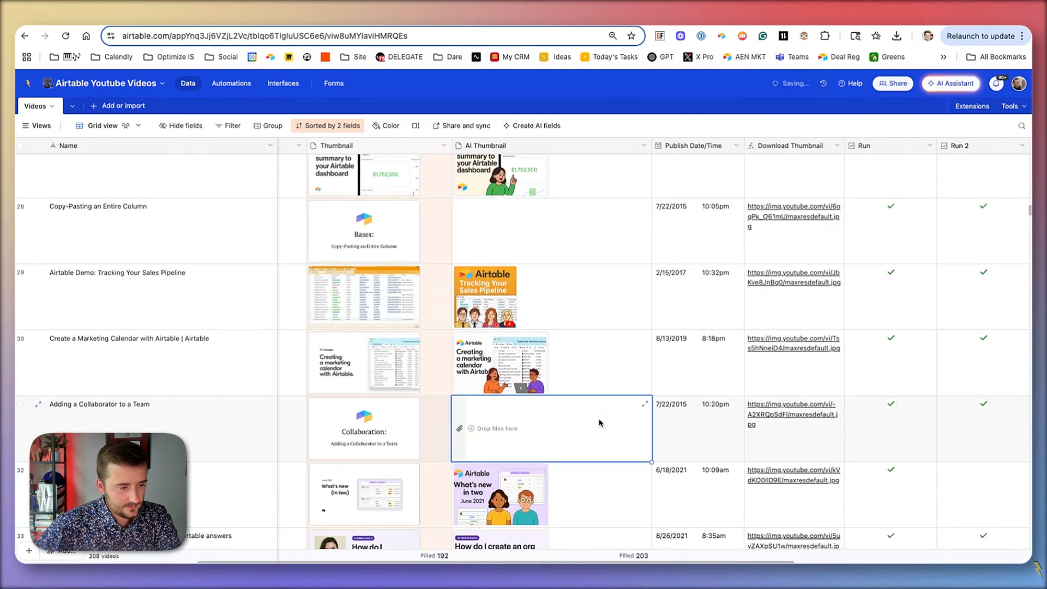
# Sort the Videos grid by the AI Thumbnail field, A → Z.
pyautogui.scroll(20, 602, 423)
pyautogui.scroll(15, 600, 423)
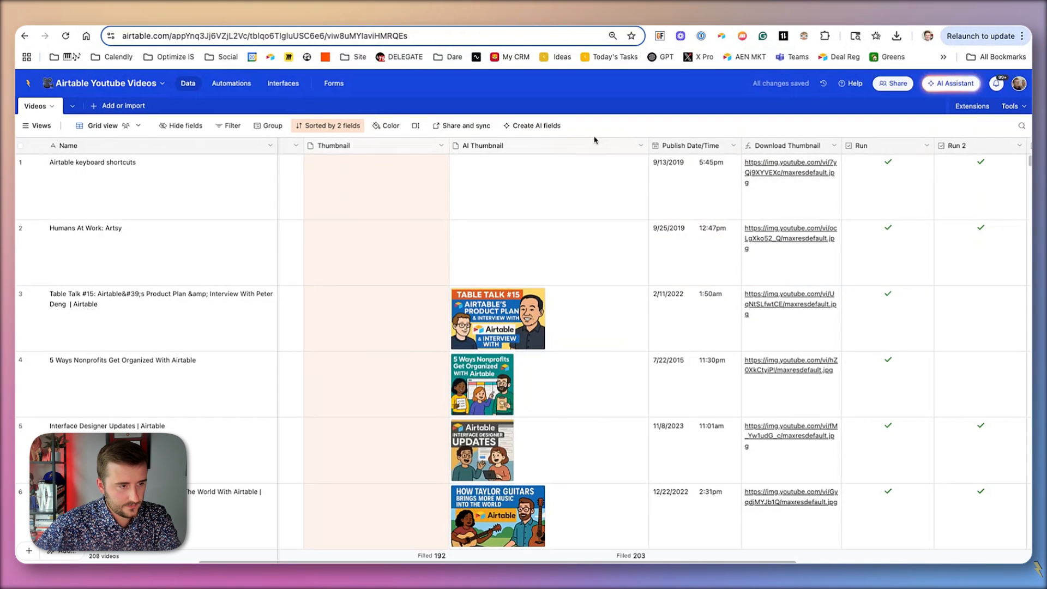
pyautogui.rightClick(557, 144)
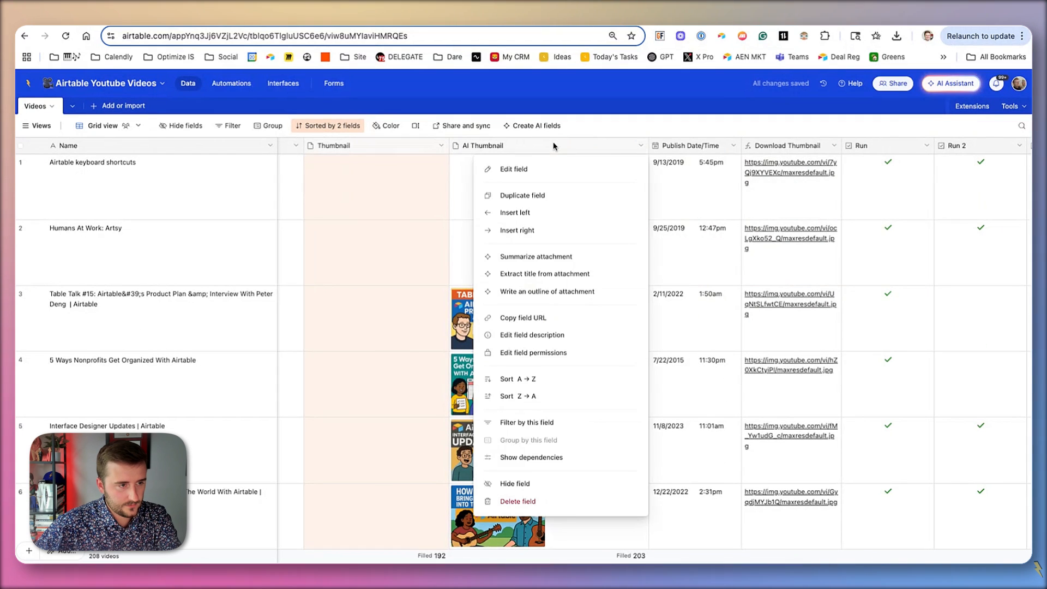
pyautogui.click(568, 378)
# Check Run Airtable Image Generation for the five records at the top of the grid that have no AI Thumbnail.
pyautogui.hscroll(5, 617, 360)
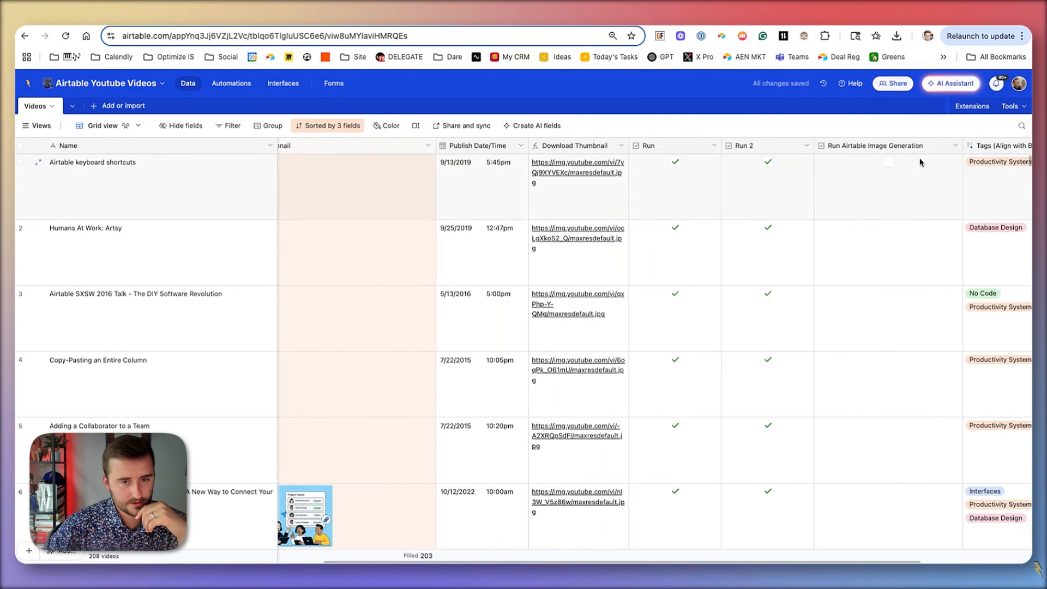
pyautogui.click(892, 164)
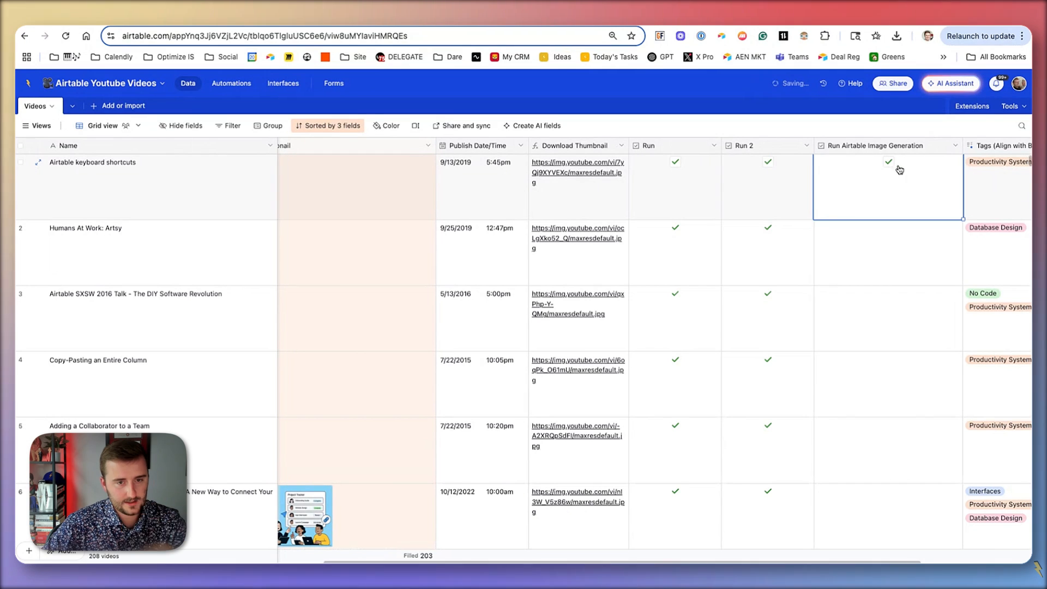
pyautogui.click(929, 259)
pyautogui.click(912, 315)
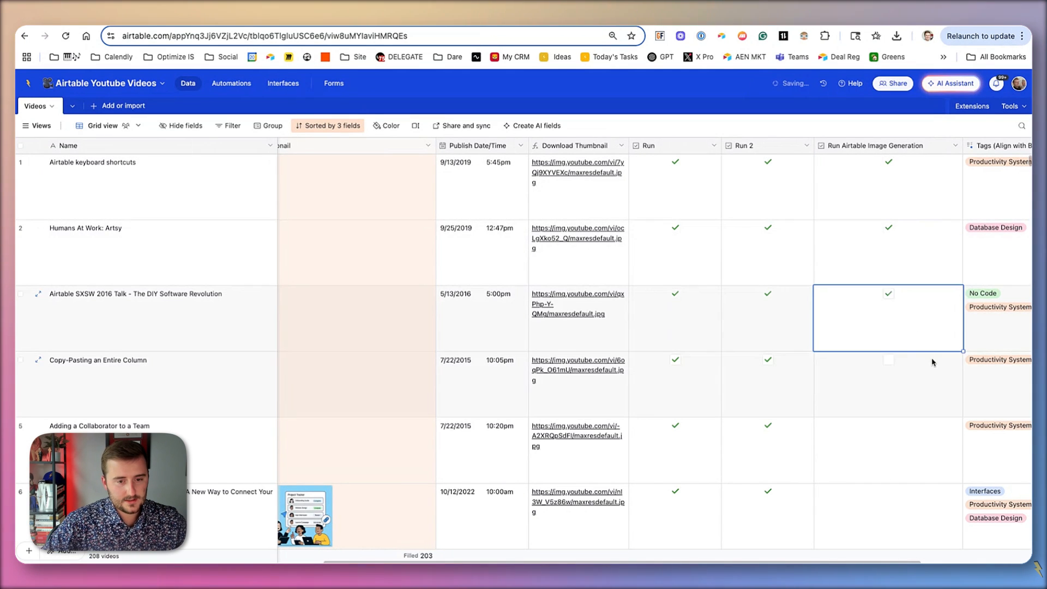
pyautogui.click(921, 377)
pyautogui.click(922, 432)
pyautogui.press('Return')
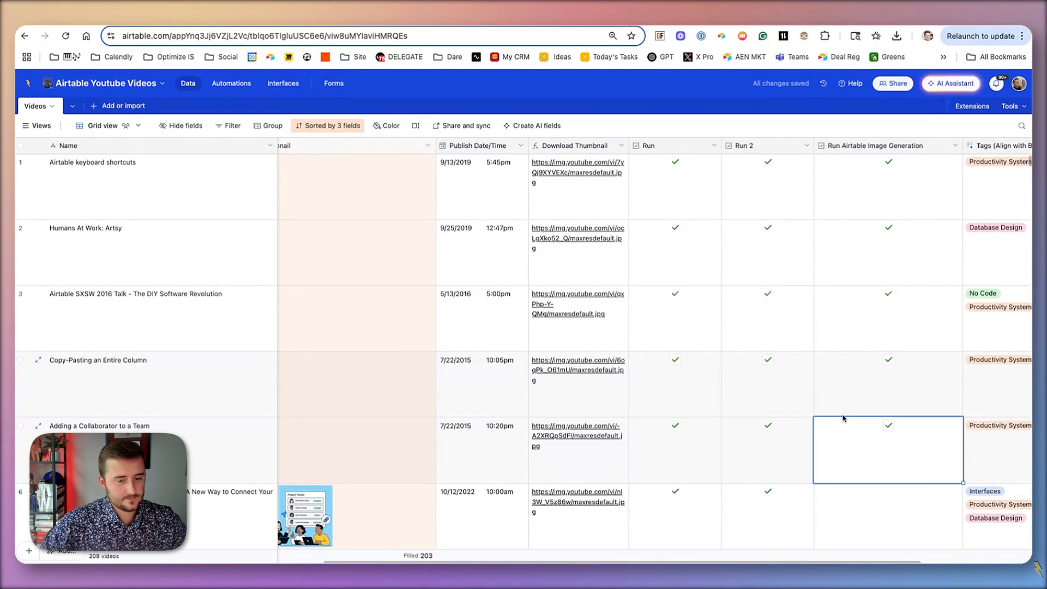
# Group the Videos grid by Run Airtable Image Generation, with checked records ordered first.
pyautogui.hscroll(-2, 844, 419)
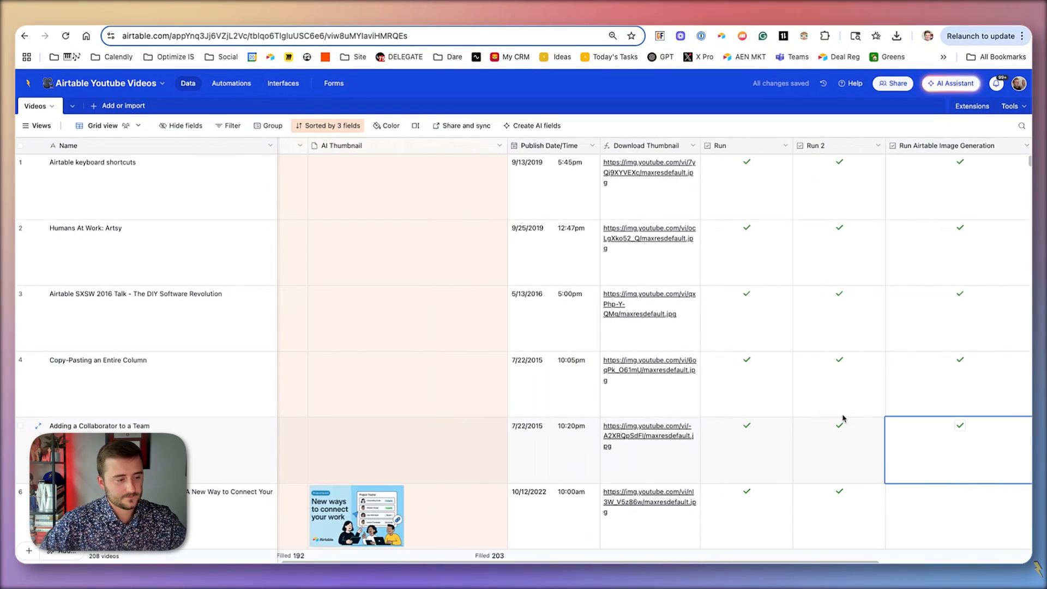
pyautogui.rightClick(930, 151)
pyautogui.click(937, 382)
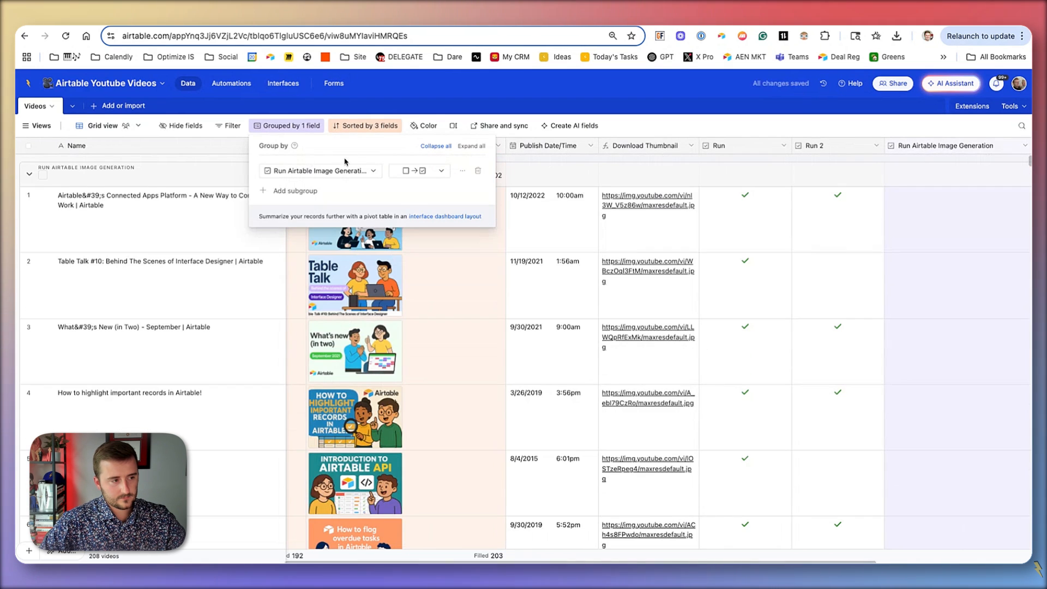
pyautogui.click(431, 171)
pyautogui.click(435, 208)
pyautogui.click(247, 311)
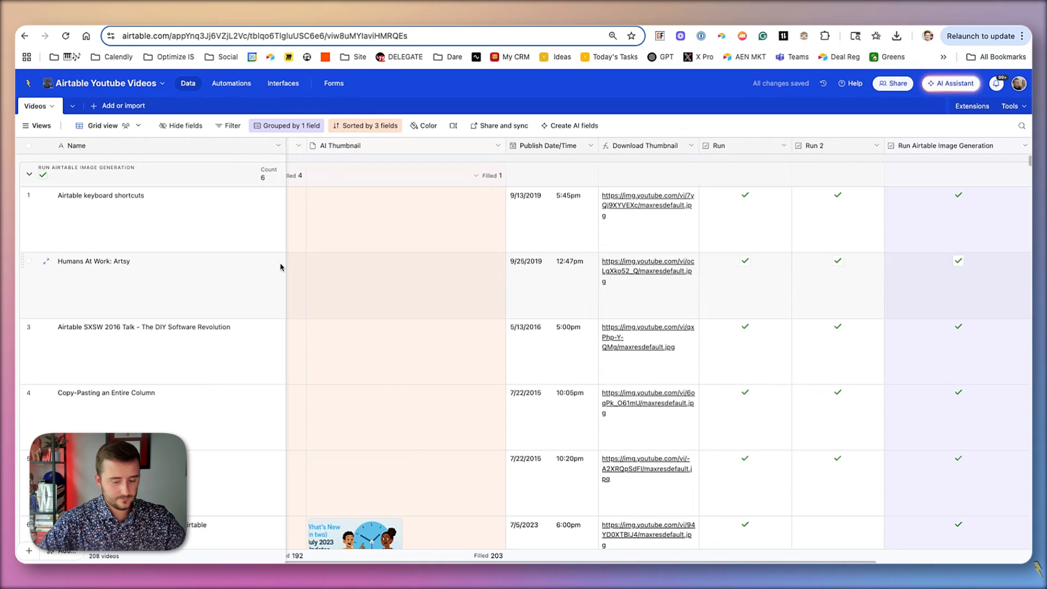
# Look over the checked group's Thumbnail and AI Thumbnail cells for newly generated images.
pyautogui.scroll(-5, 281, 267)
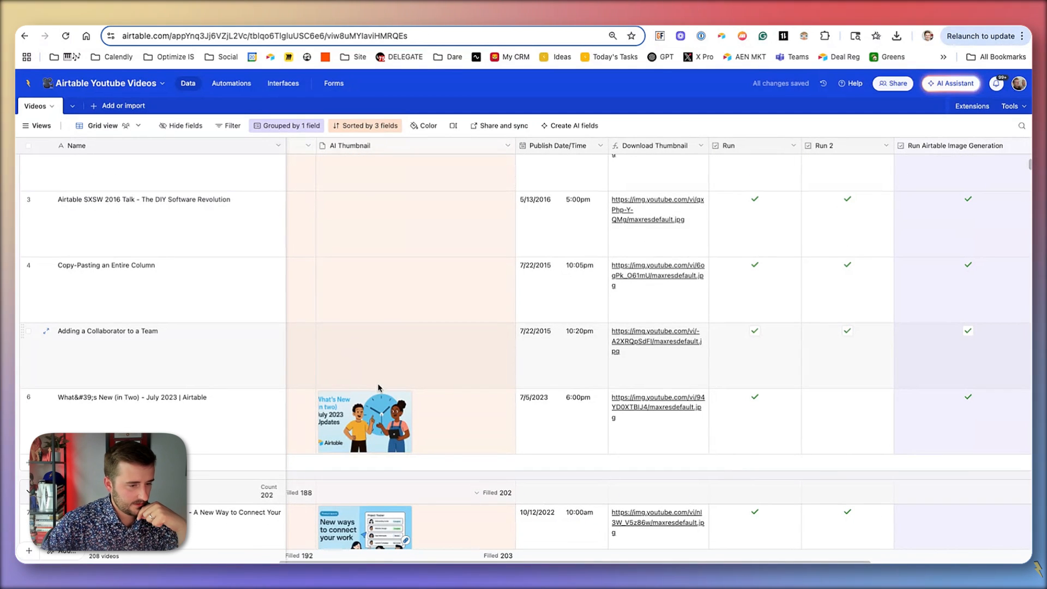
pyautogui.scroll(1, 379, 388)
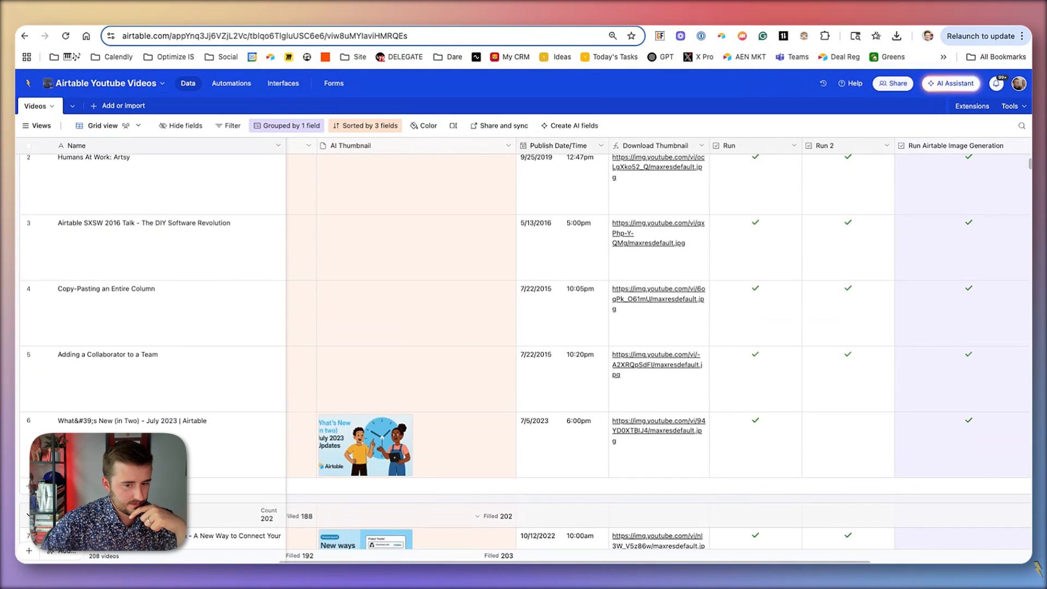
pyautogui.scroll(4, 387, 422)
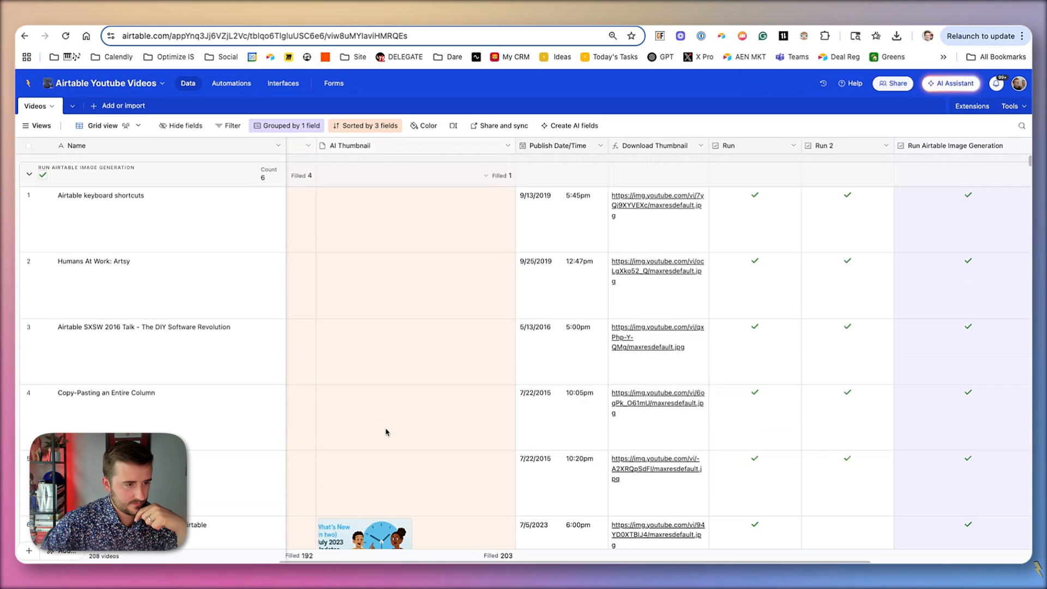
pyautogui.scroll(-1, 385, 432)
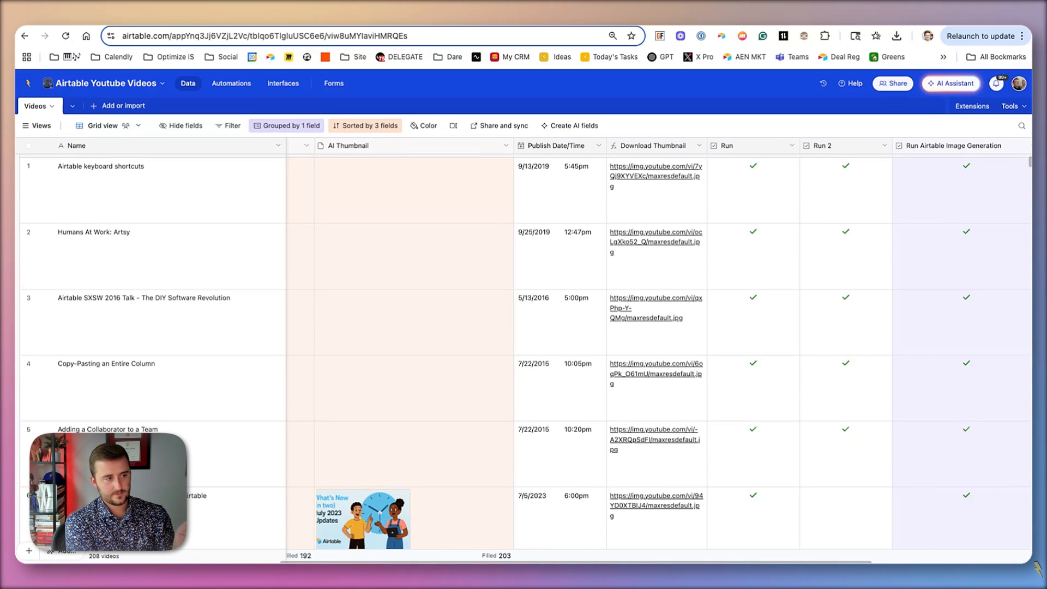
pyautogui.hscroll(-3, 336, 350)
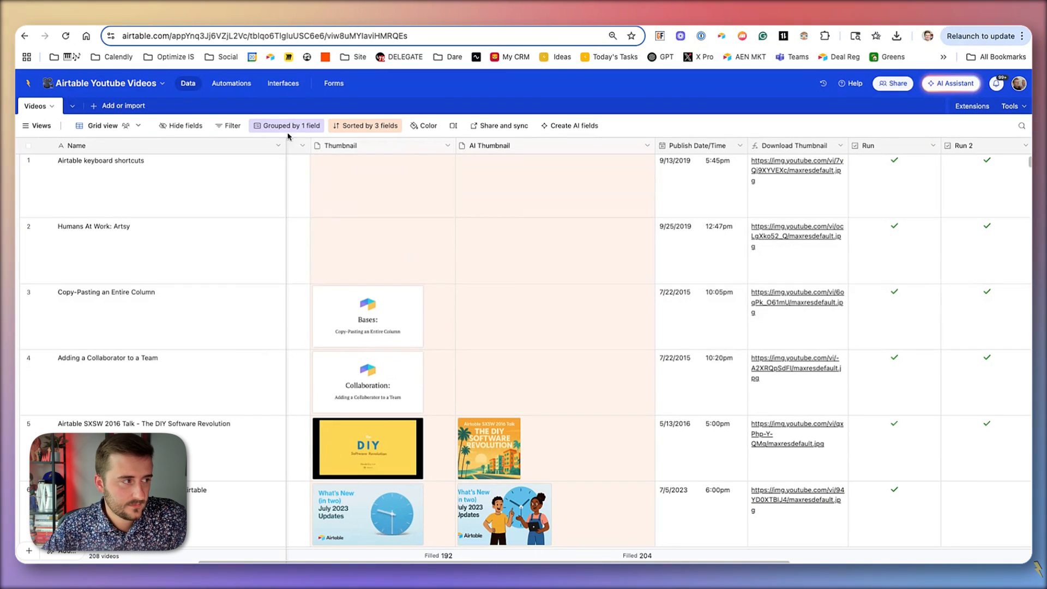
# Open the Create AI Thumbnail automation and view its run history.
pyautogui.click(236, 84)
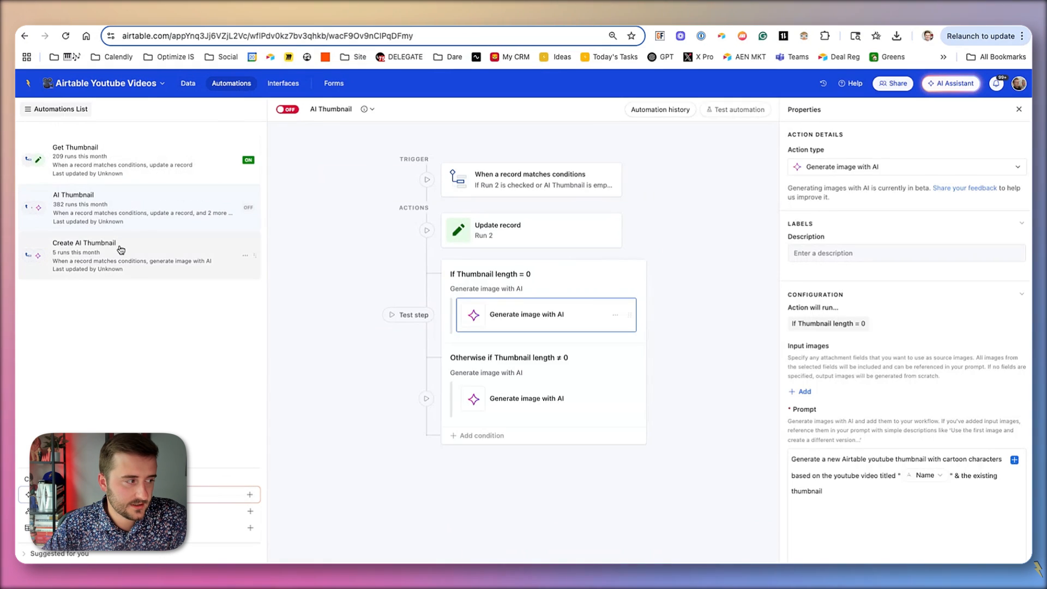
pyautogui.click(124, 253)
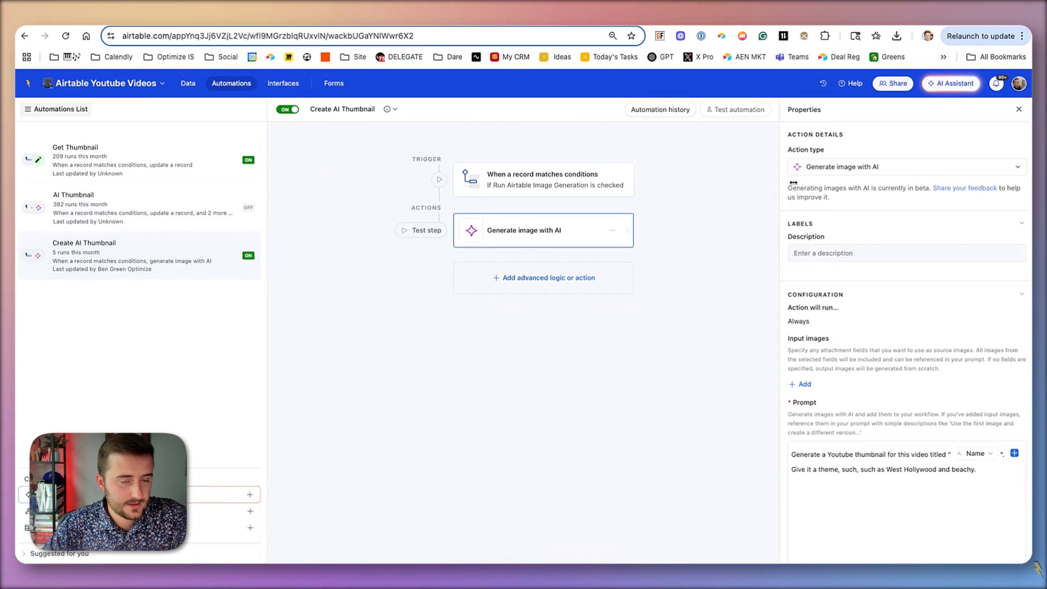
pyautogui.click(676, 118)
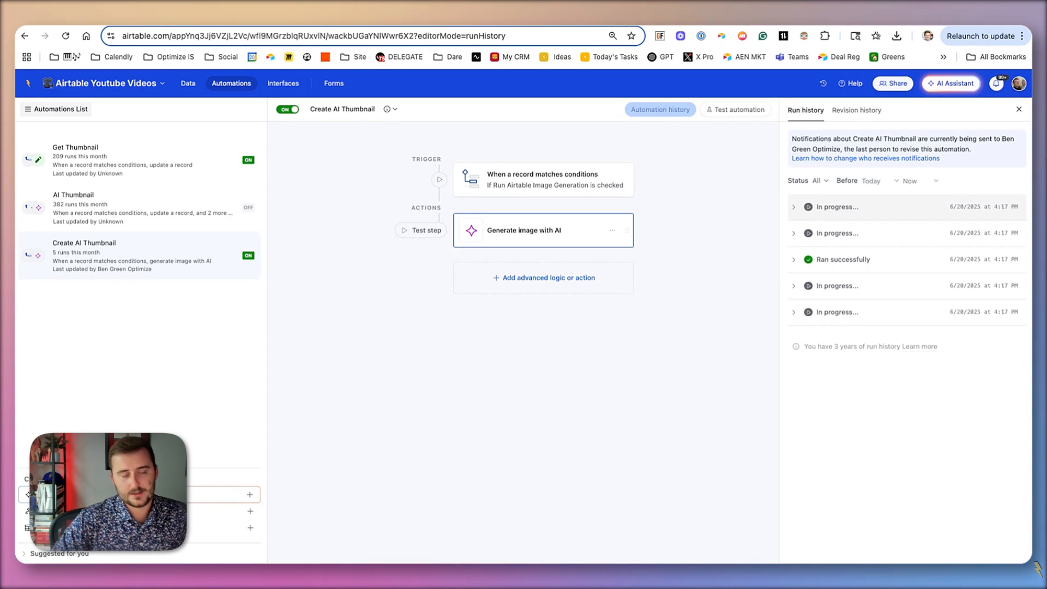
# Return to the Videos table and compare the generated AI Thumbnail images with the video names in the checked group.
pyautogui.click(189, 86)
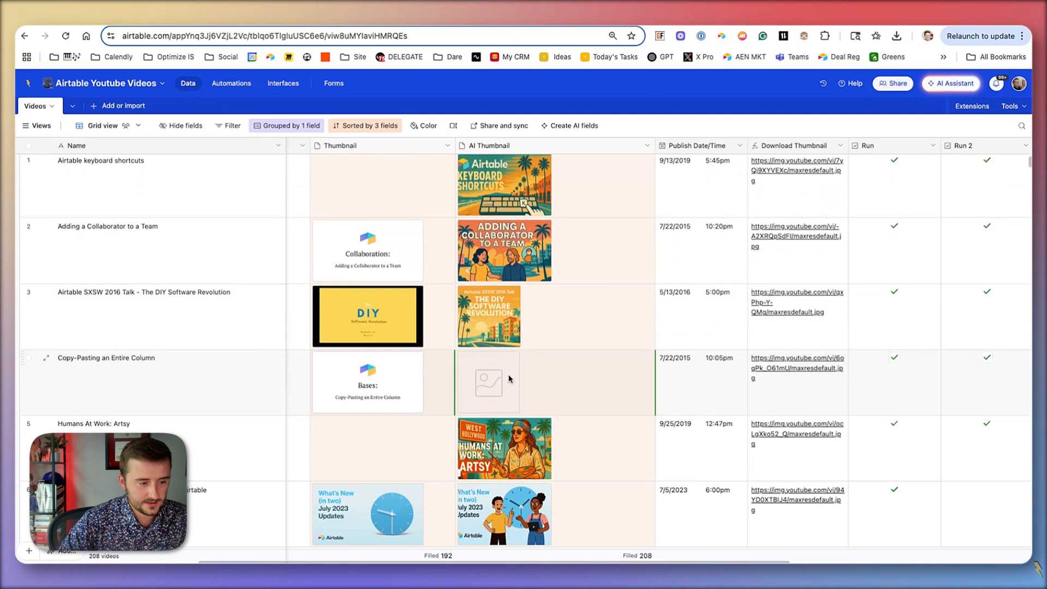
pyautogui.click(204, 344)
pyautogui.scroll(-2, 204, 345)
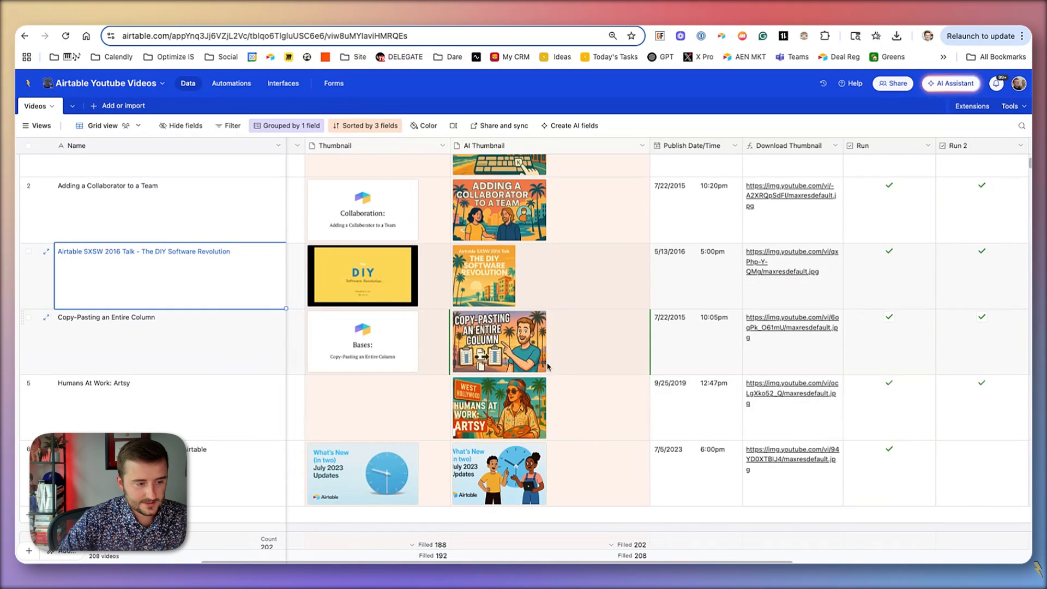
pyautogui.scroll(2, 508, 382)
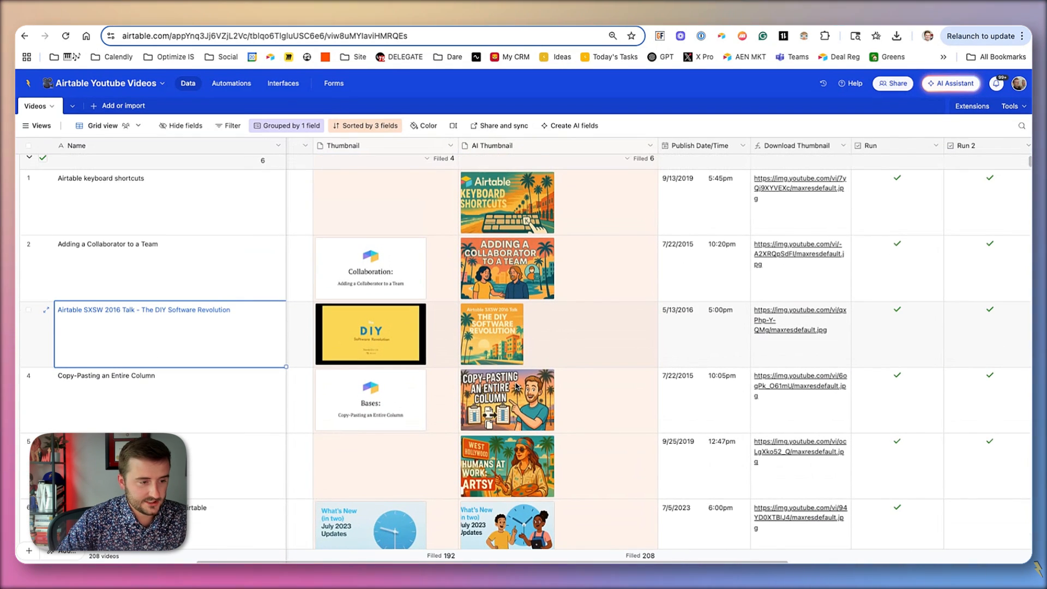
pyautogui.scroll(1, 513, 382)
pyautogui.click(109, 219)
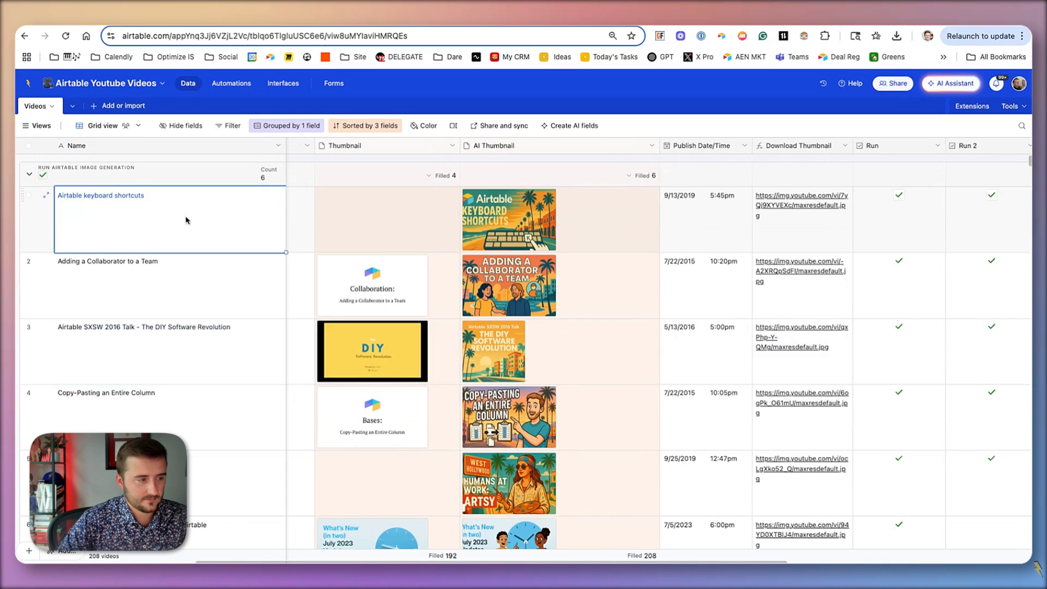
pyautogui.click(562, 219)
pyautogui.click(152, 221)
pyautogui.click(158, 279)
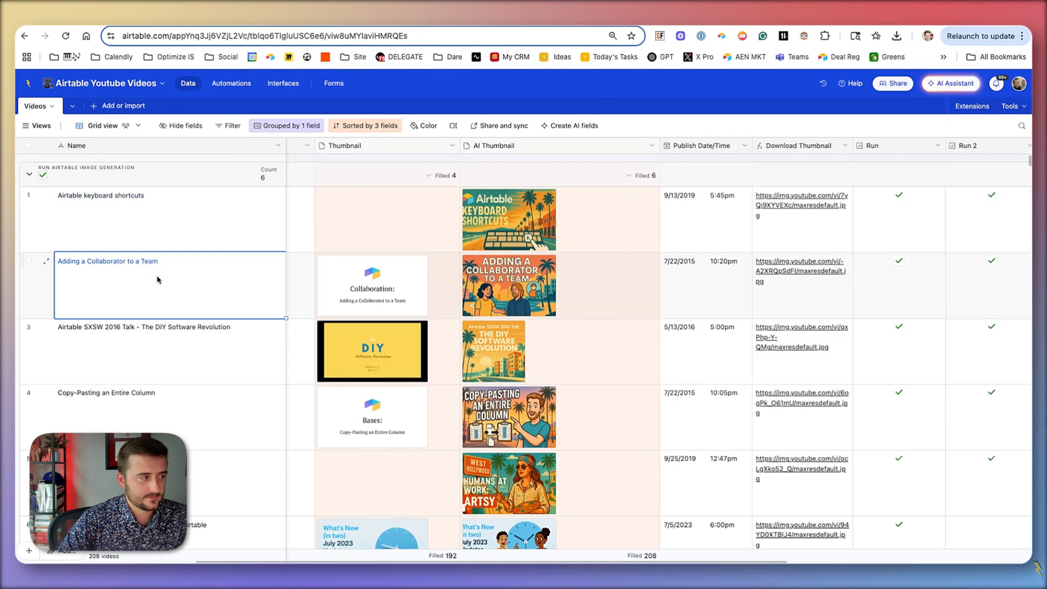
pyautogui.click(177, 349)
pyautogui.scroll(-1, 201, 392)
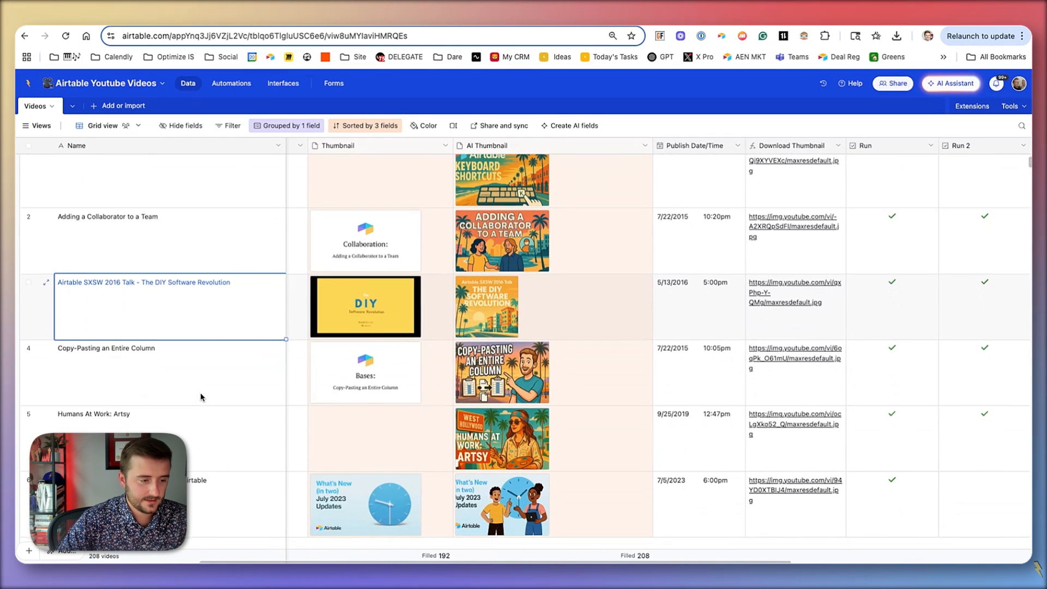
# Clear the generated AI Thumbnail image from the "Airtable SXSW 2016 Talk - The DIY Software Revolution" record.
pyautogui.click(569, 327)
pyautogui.press('Delete')
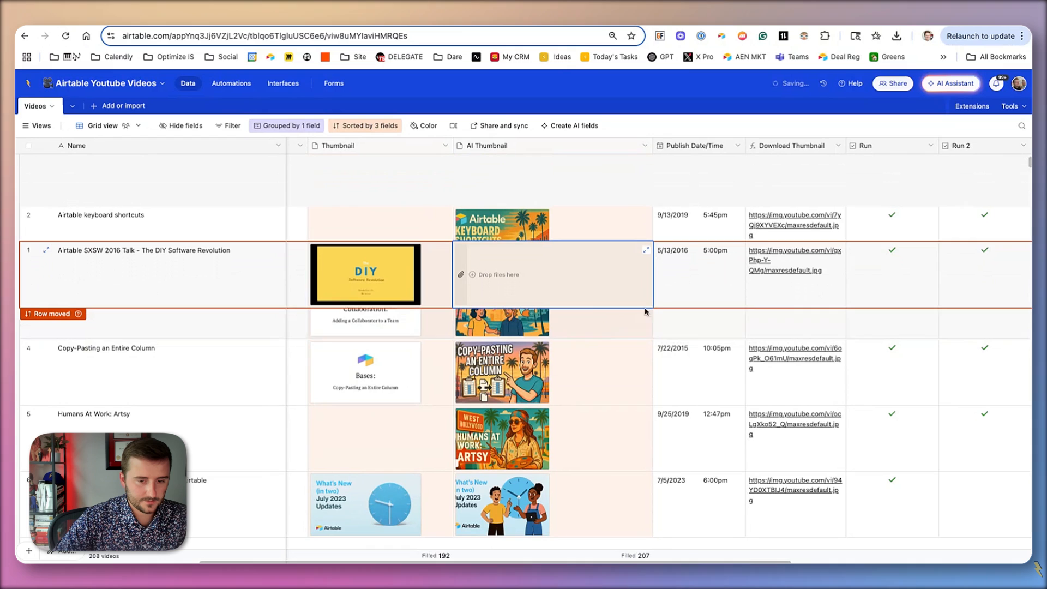
pyautogui.click(984, 252)
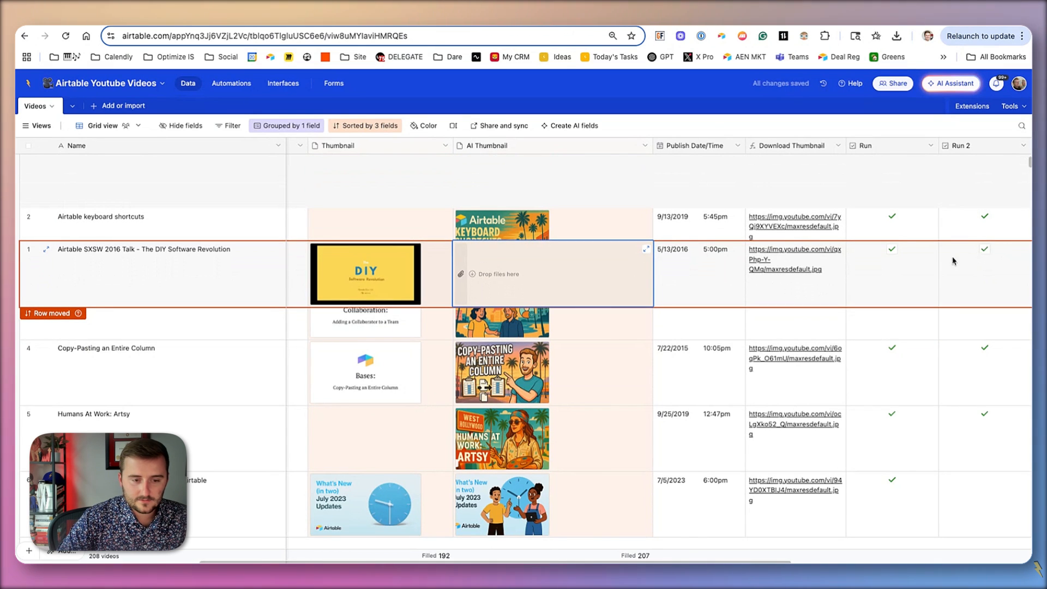
# Examine the remaining AI Thumbnail images in the checked group, including the one for "Adding a Collaborator to a Team".
pyautogui.click(97, 391)
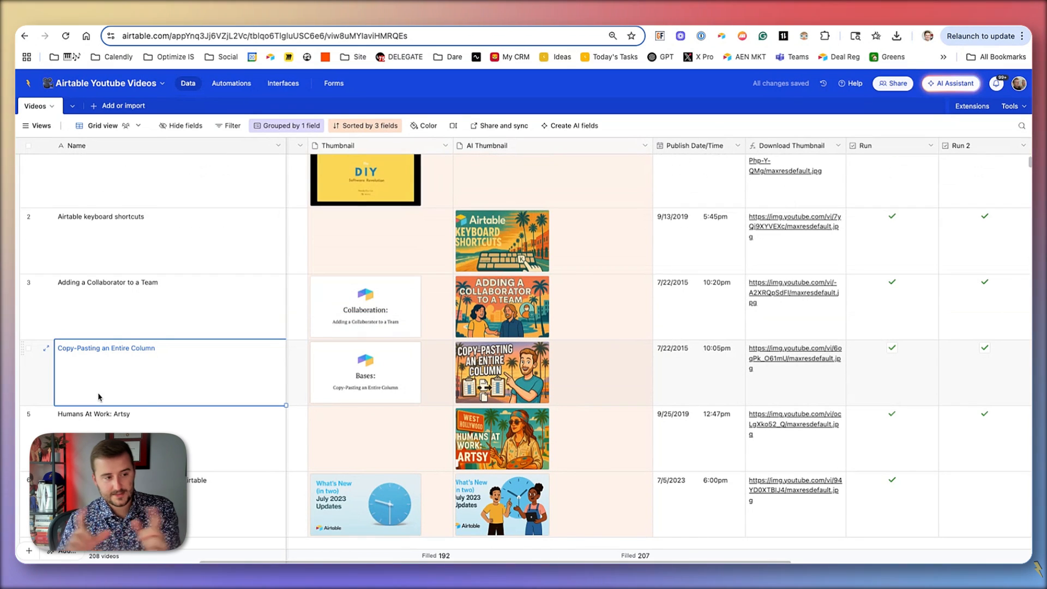
pyautogui.scroll(-2, 99, 396)
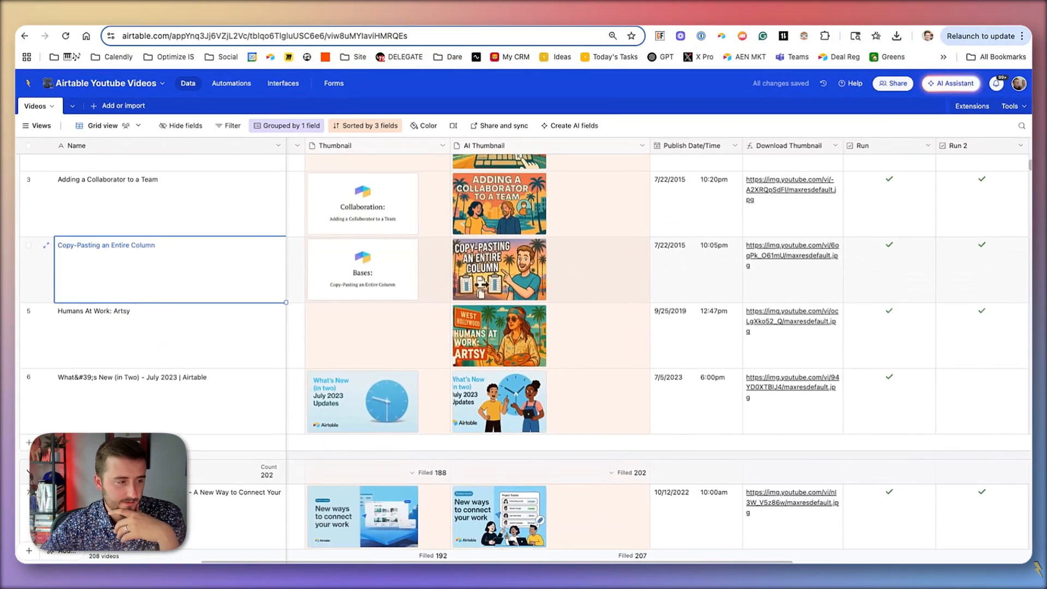
pyautogui.scroll(3, 433, 367)
pyautogui.click(557, 353)
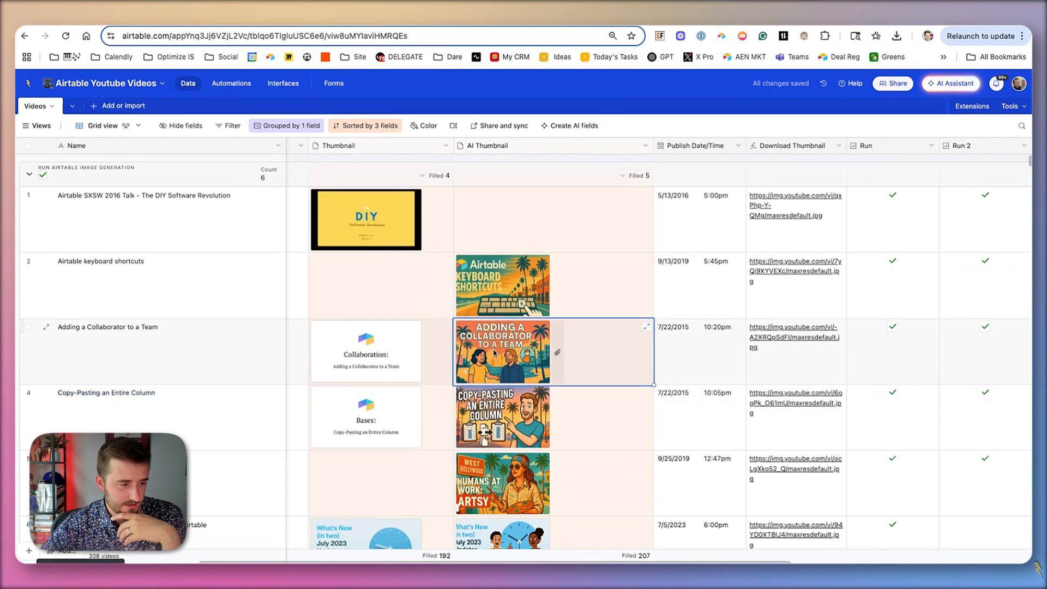